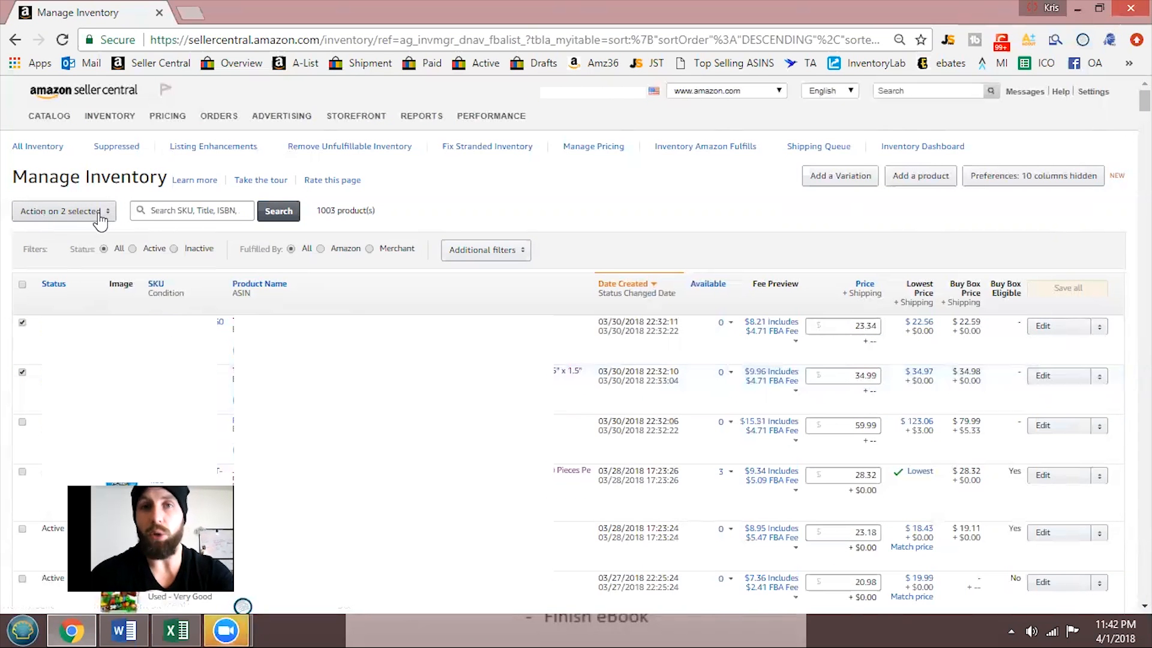
# Send/replenish inventory for the two selected listings, creating a new shipping plan packed as individual products.
pyautogui.click(100, 220)
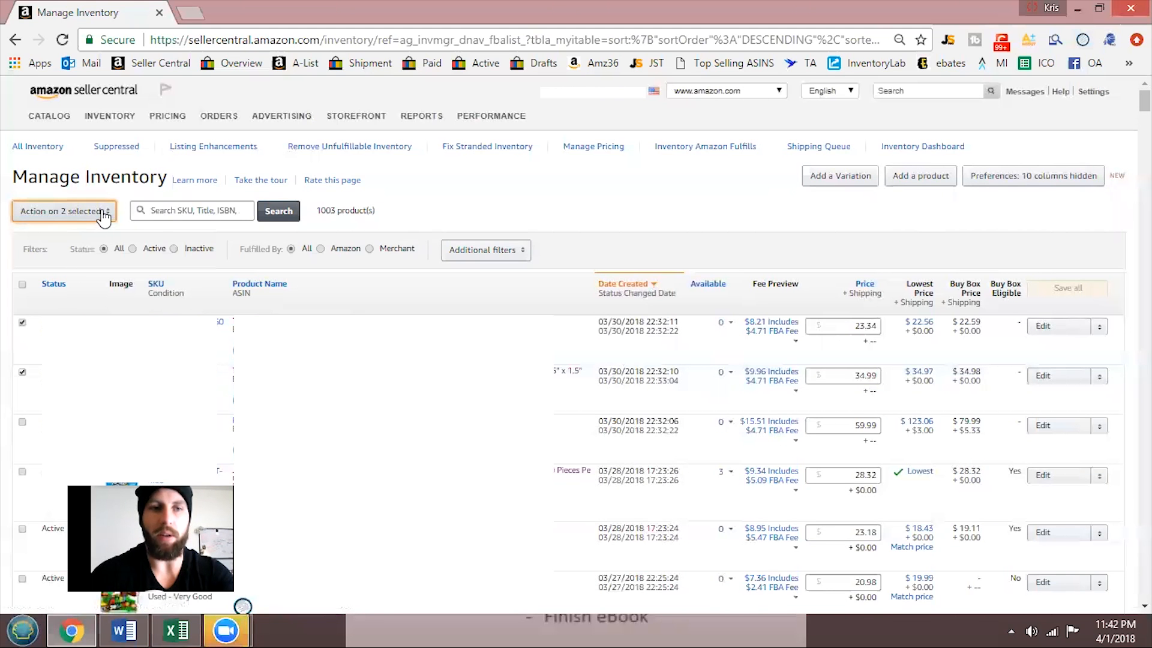
pyautogui.click(107, 214)
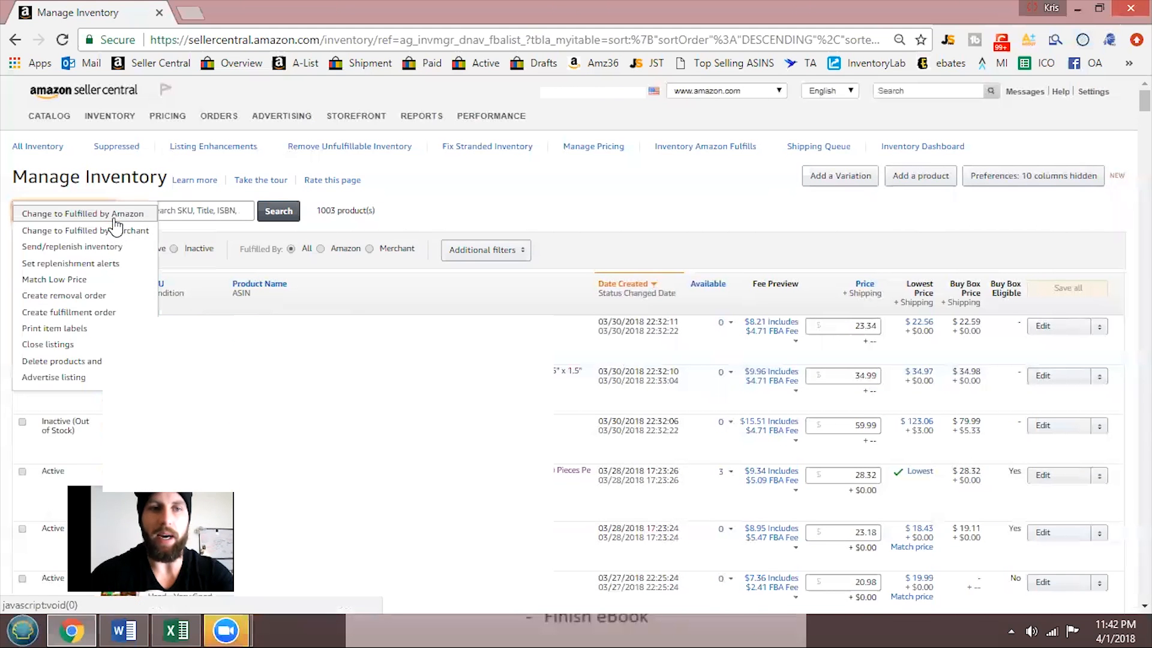
pyautogui.click(54, 249)
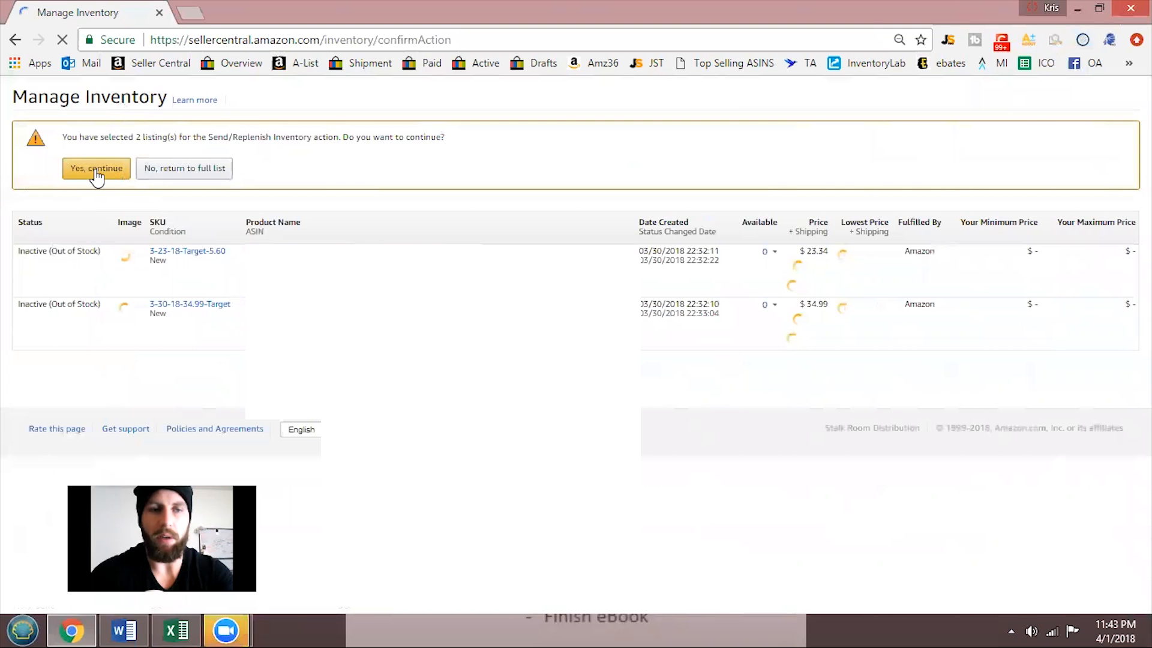
pyautogui.click(93, 222)
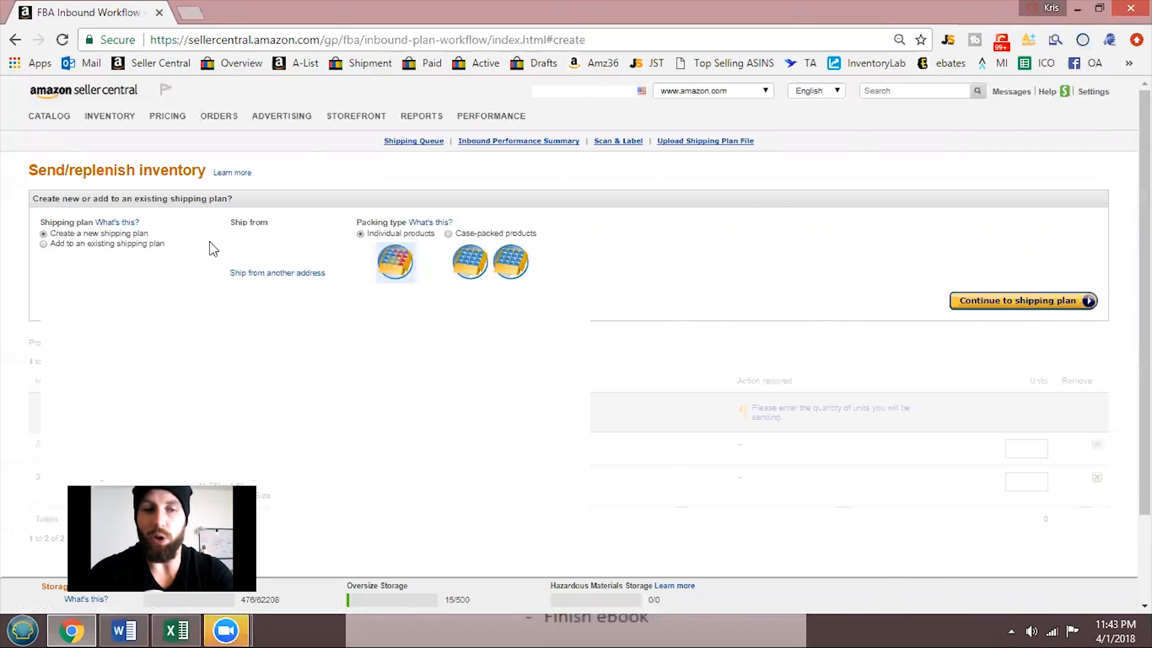
pyautogui.click(1022, 302)
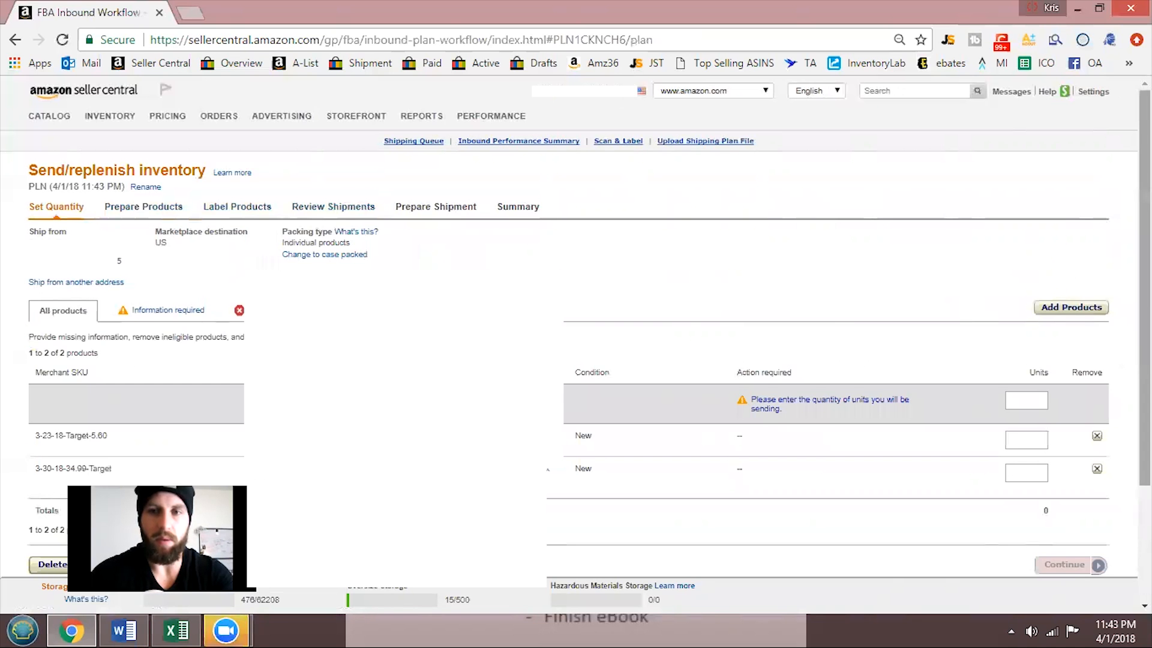
# Set the units to 10 for SKU 3-23-18-Target-5.60 and 5 for 3-30-18-34.99-Target, and continue to product preparation.
pyautogui.scroll(-3, 908, 372)
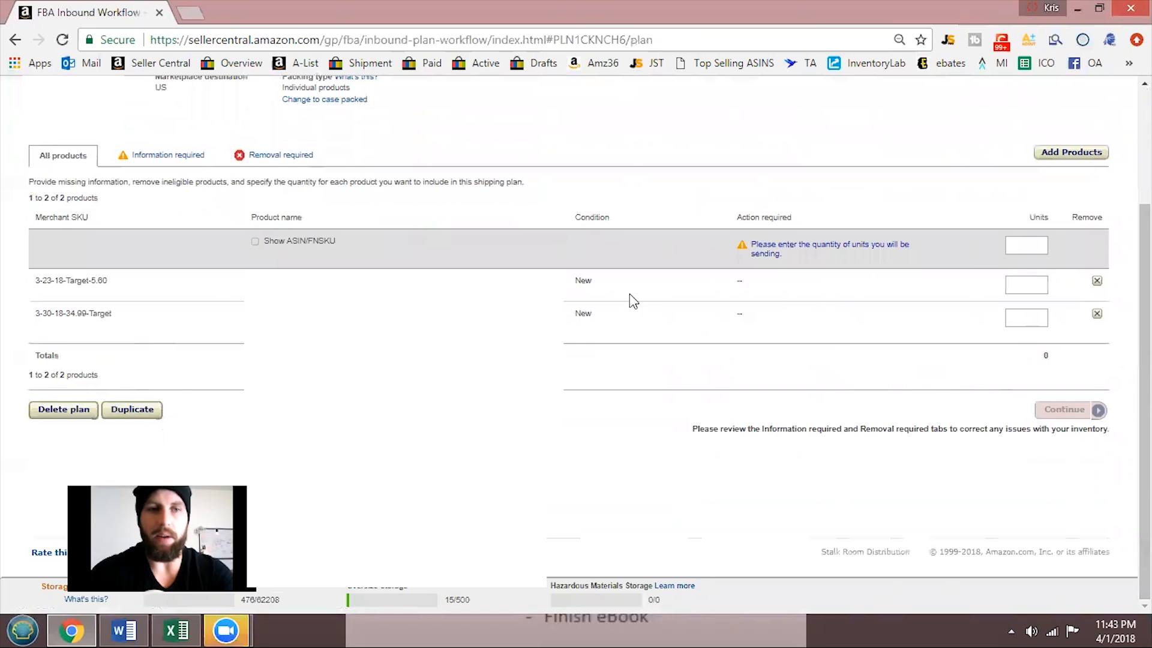
pyautogui.rightClick(1025, 246)
pyautogui.click(900, 279)
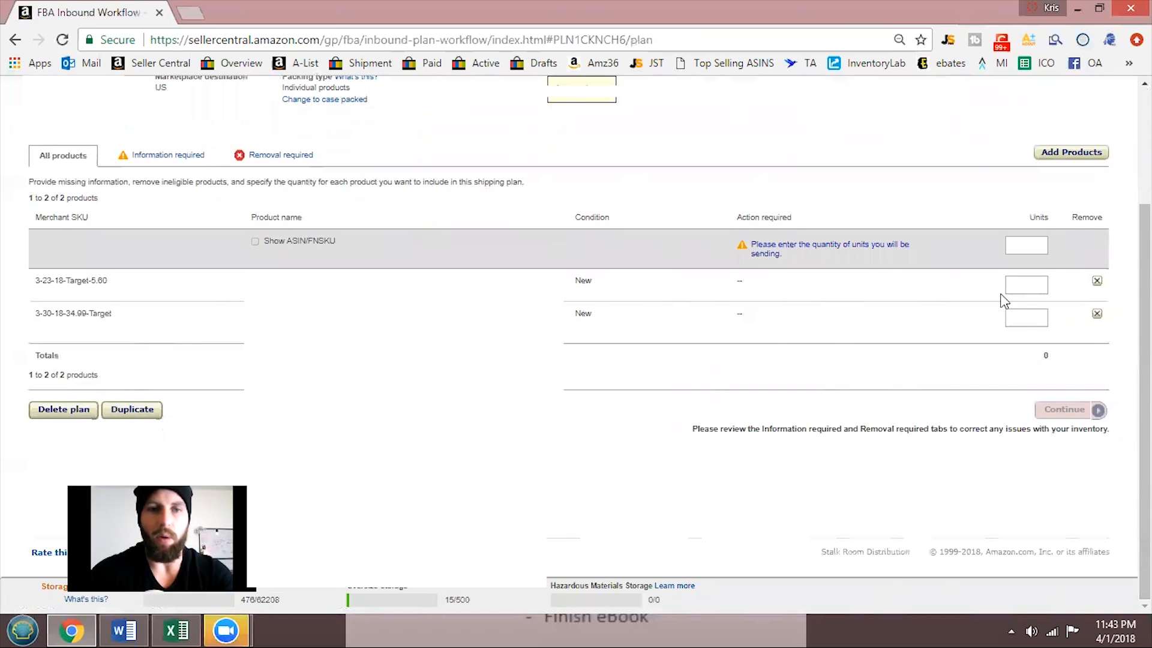
pyautogui.click(1028, 285)
pyautogui.write('10')
pyautogui.click(1025, 319)
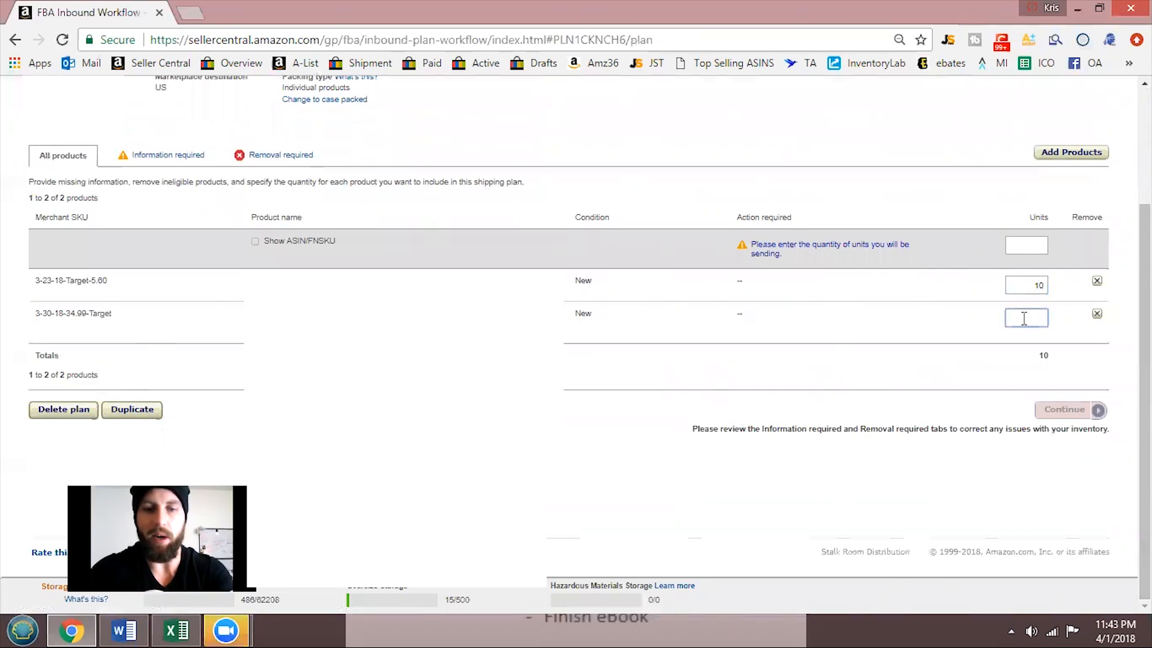
pyautogui.write('5')
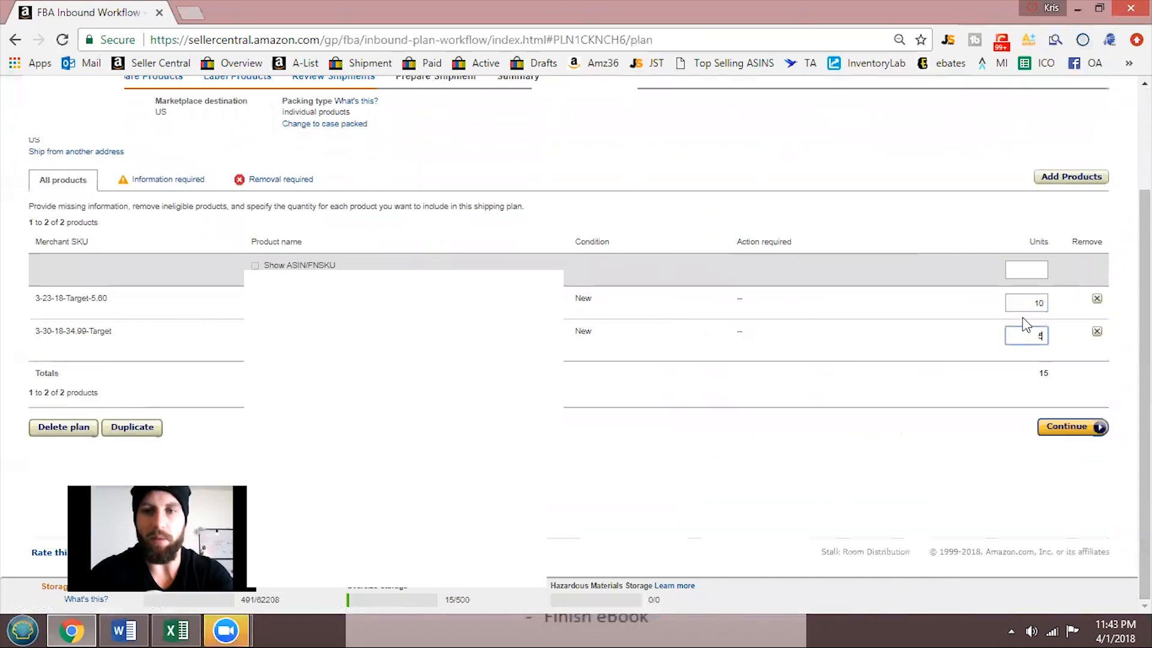
pyautogui.click(1067, 428)
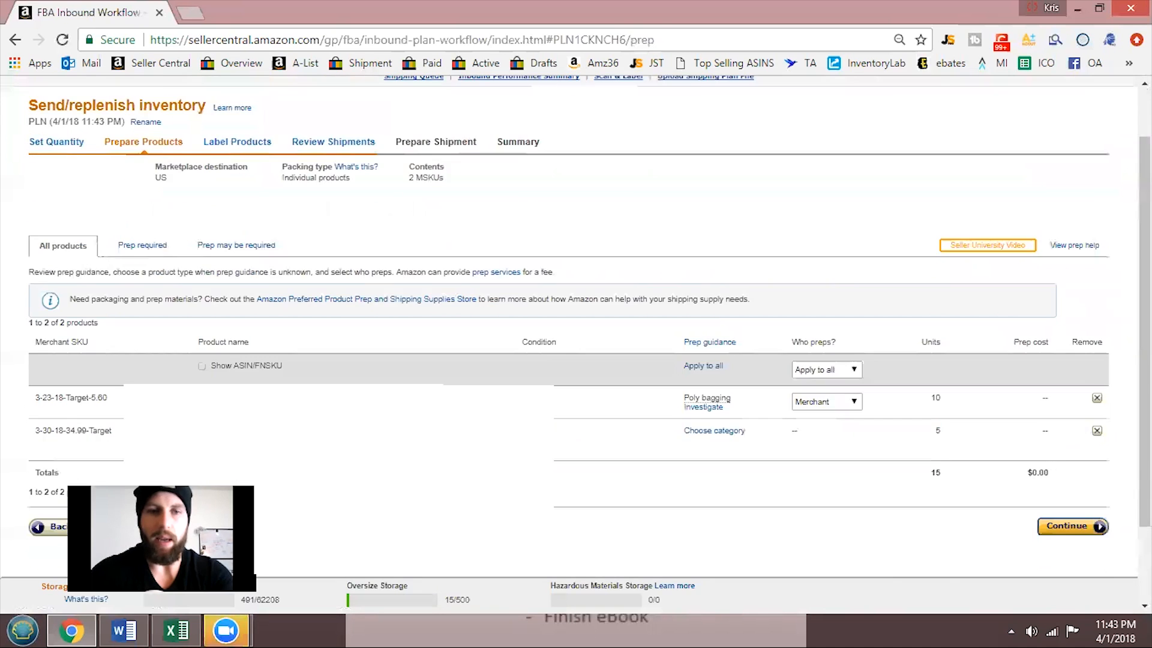
# Assign product prep for all items to Merchant and continue to product labeling.
pyautogui.scroll(-3, 703, 384)
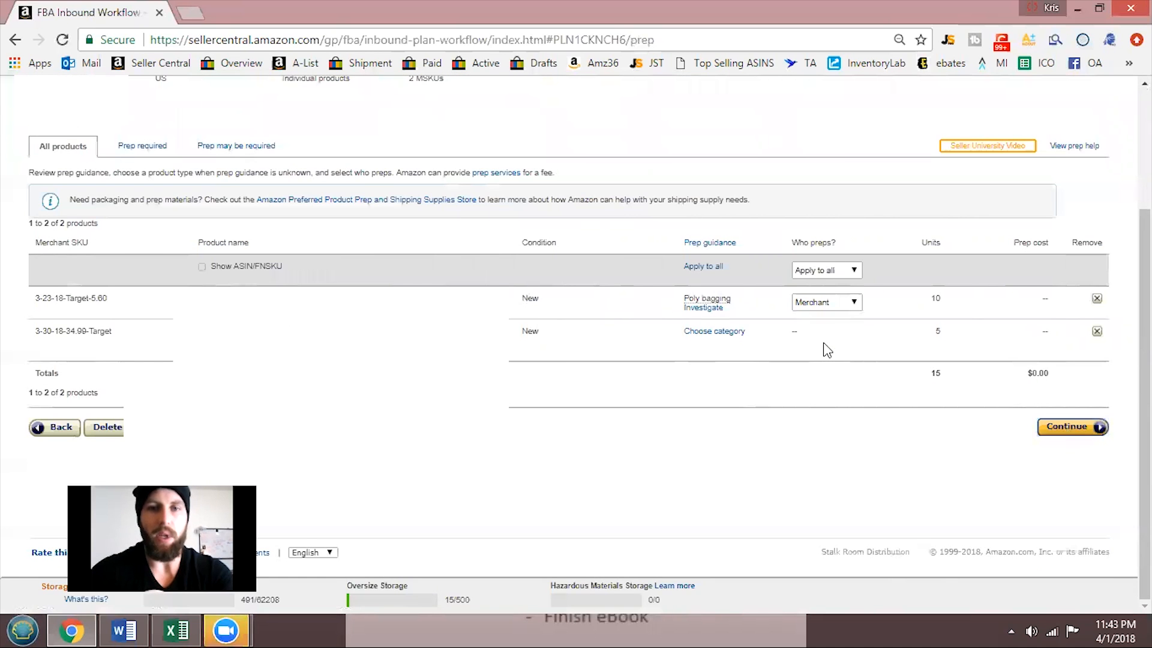
pyautogui.click(815, 273)
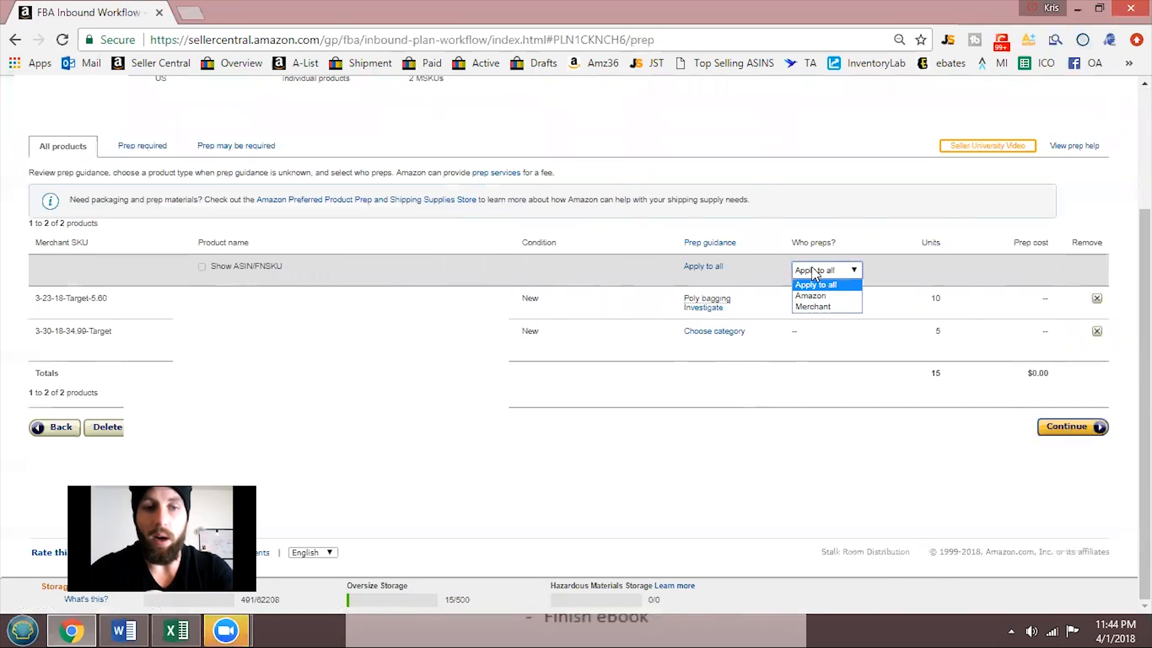
pyautogui.click(830, 307)
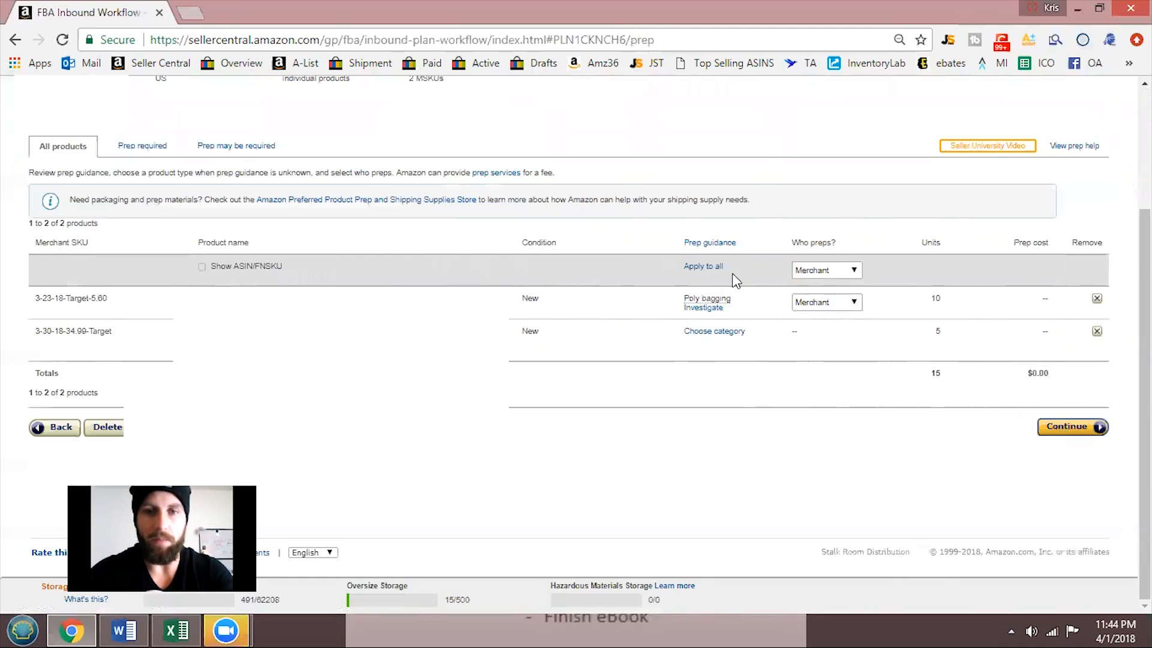
pyautogui.moveTo(707, 298)
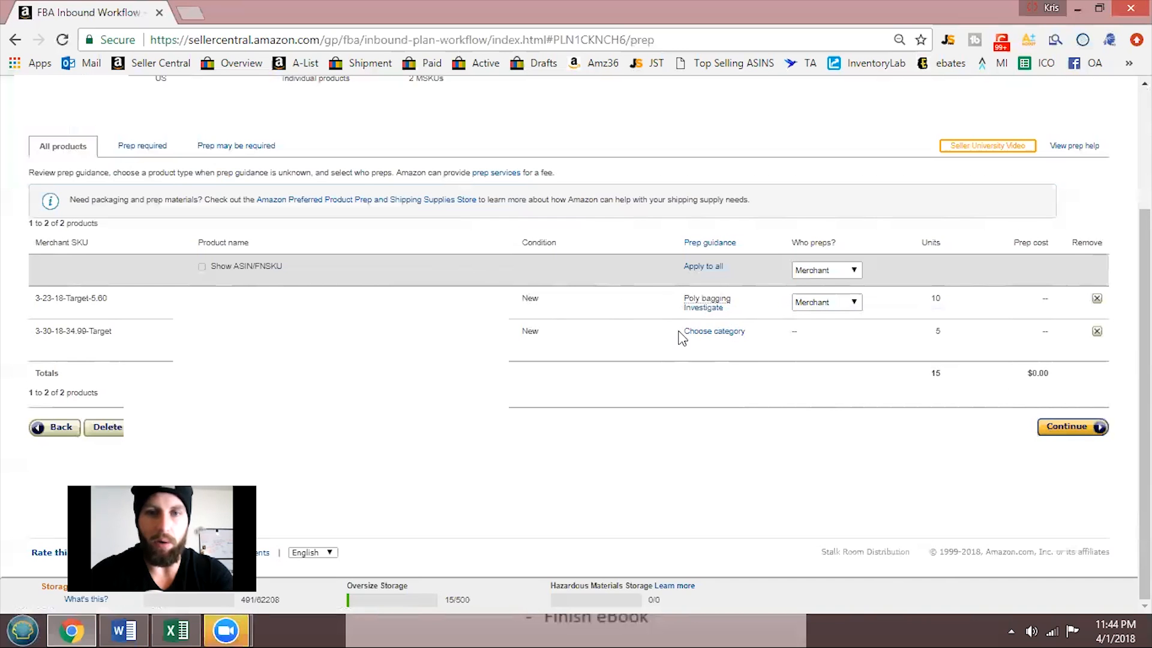
pyautogui.click(1067, 427)
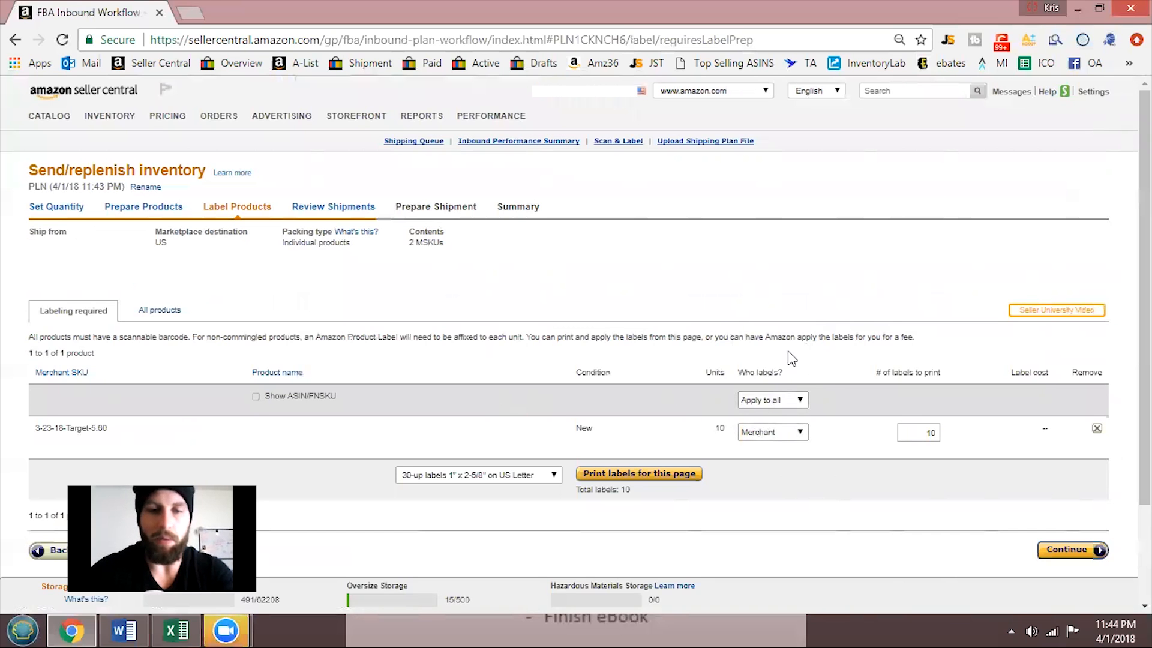
# Assign the labeling of SKU 3-23-18-Target-5.60 to Amazon and continue to the shipment review.
pyautogui.click(771, 433)
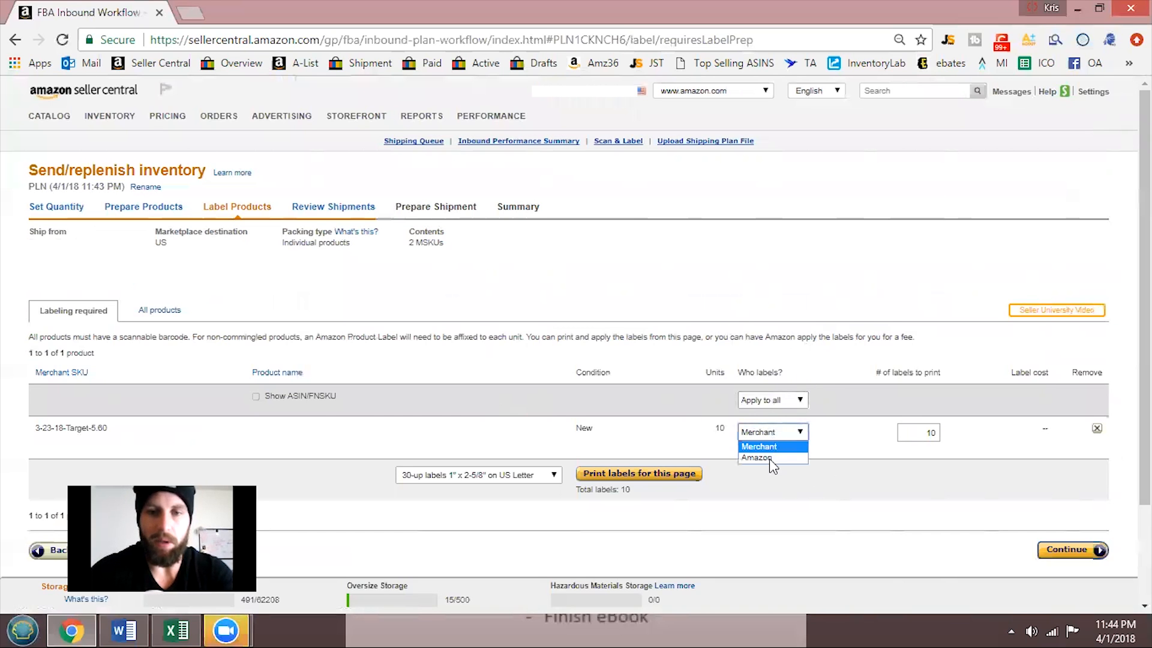
pyautogui.click(770, 458)
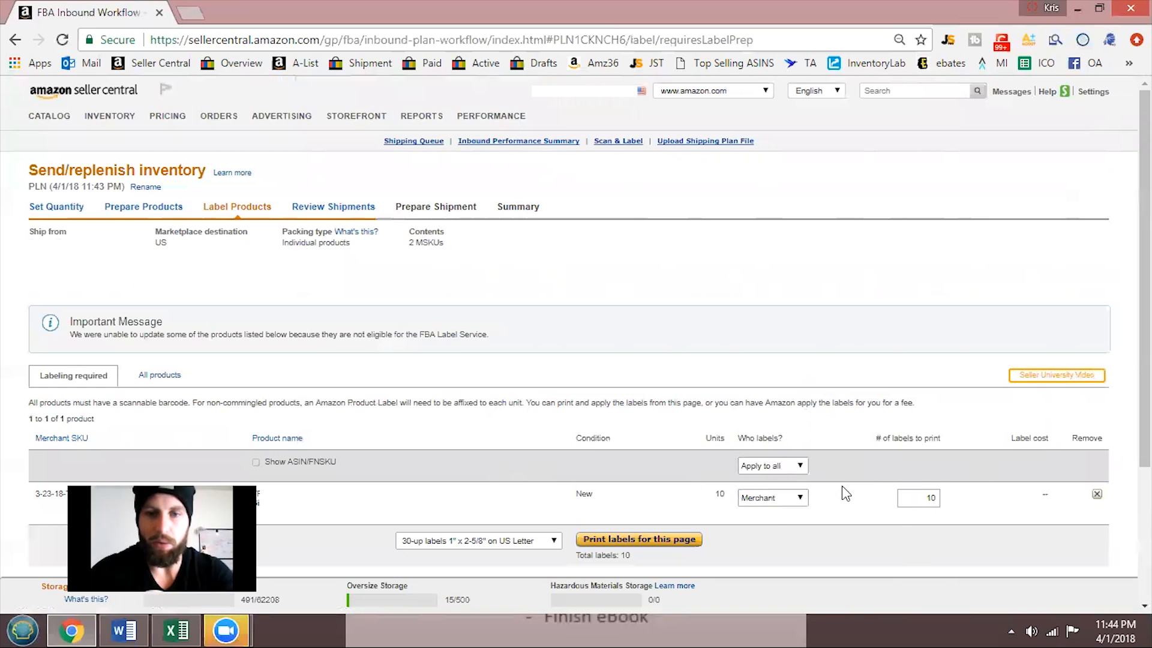
pyautogui.click(774, 498)
pyautogui.click(762, 528)
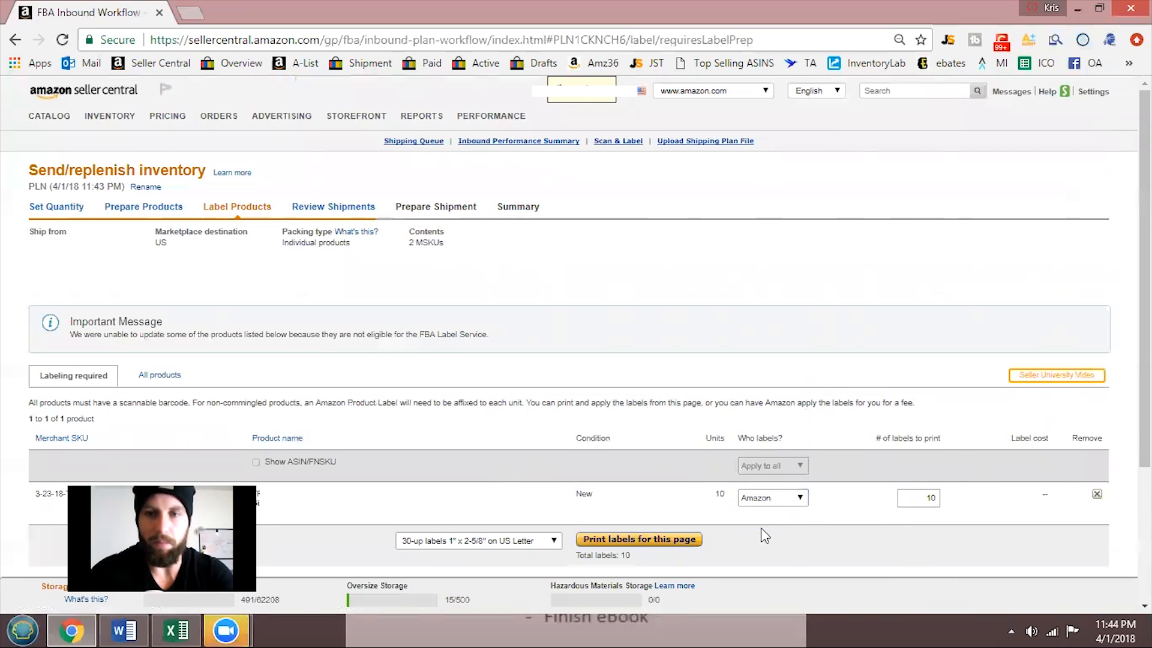
pyautogui.scroll(-3, 1020, 429)
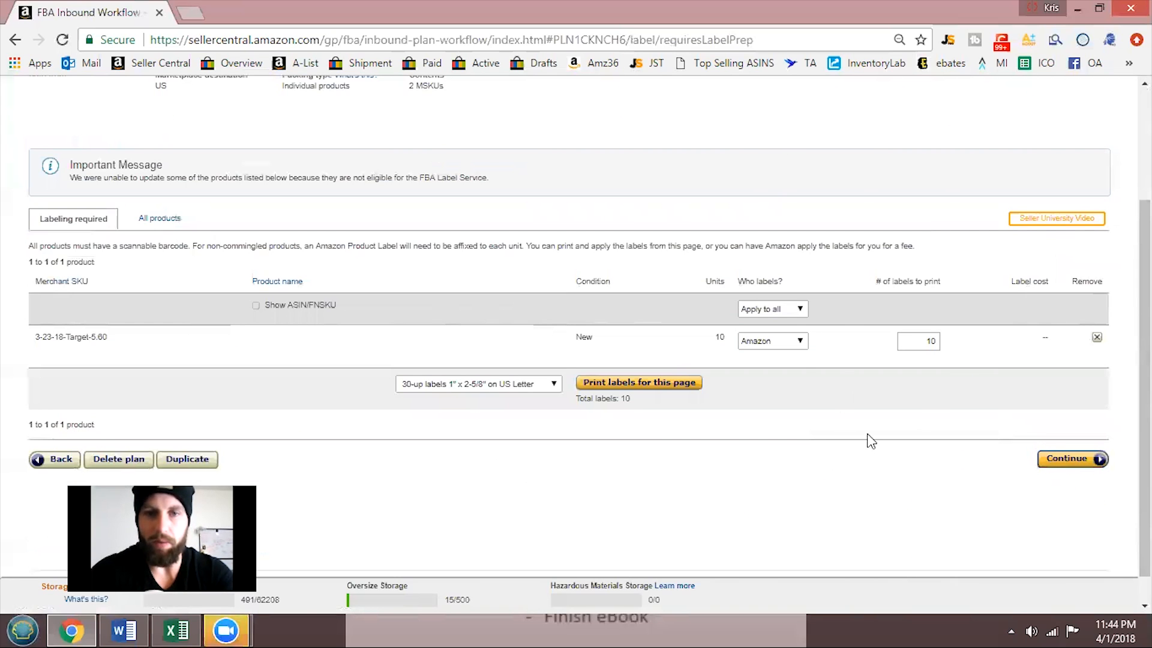
pyautogui.click(1059, 460)
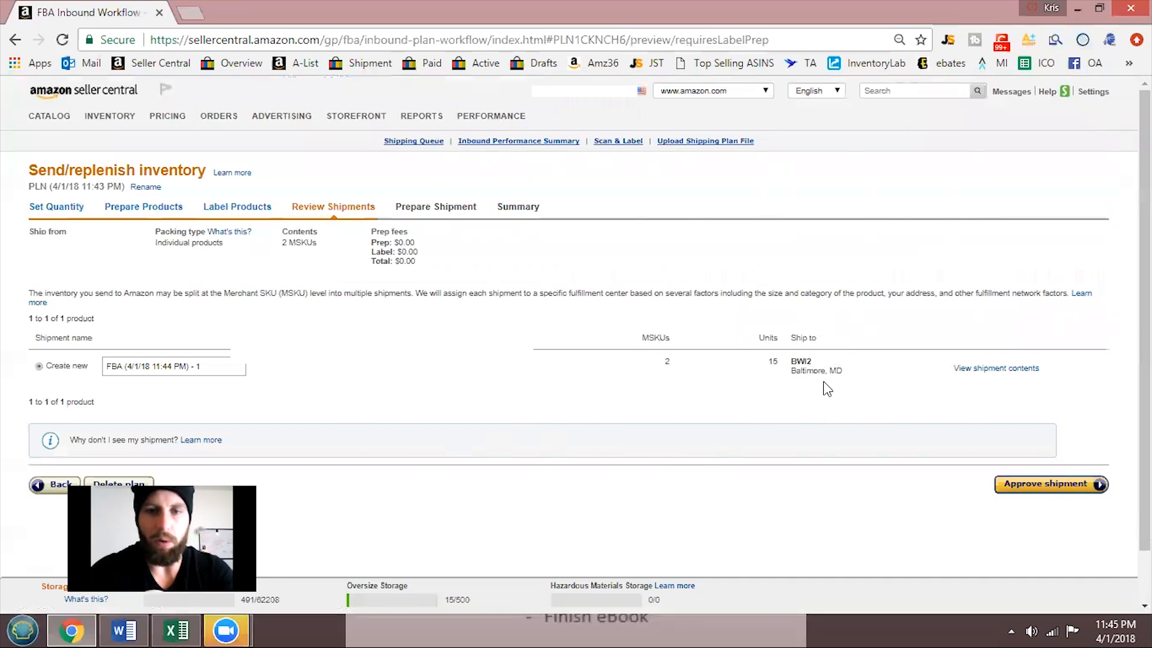
# Show the contents of the shipment to BWI2 in Baltimore and approve the shipment.
pyautogui.click(978, 368)
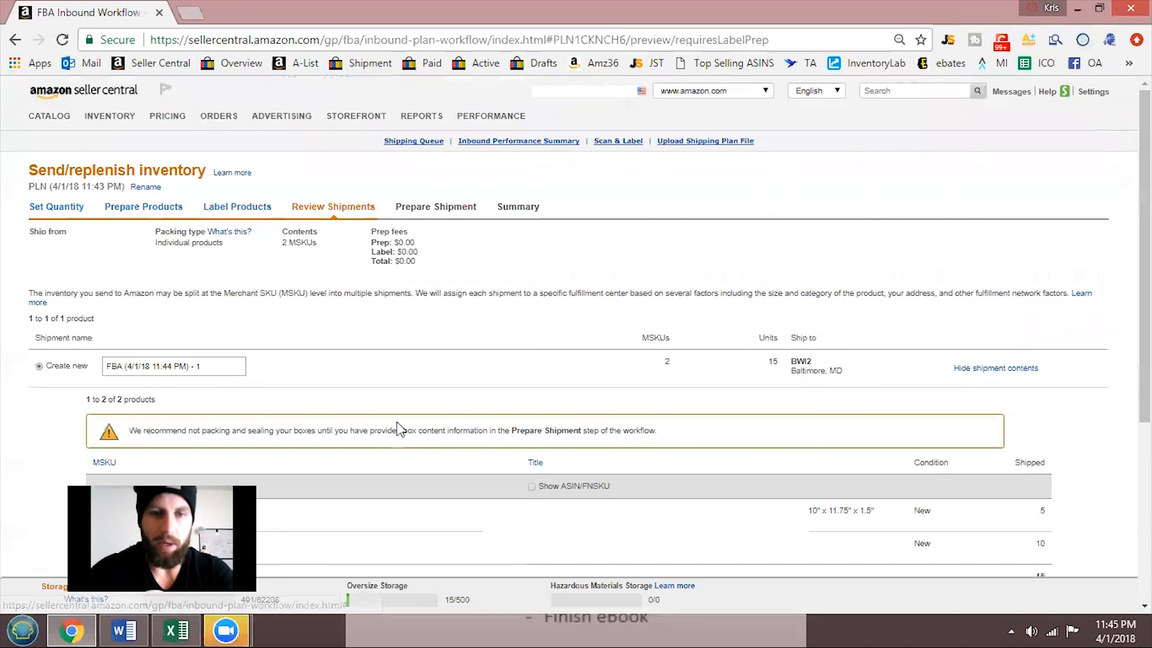
pyautogui.scroll(-5, 777, 297)
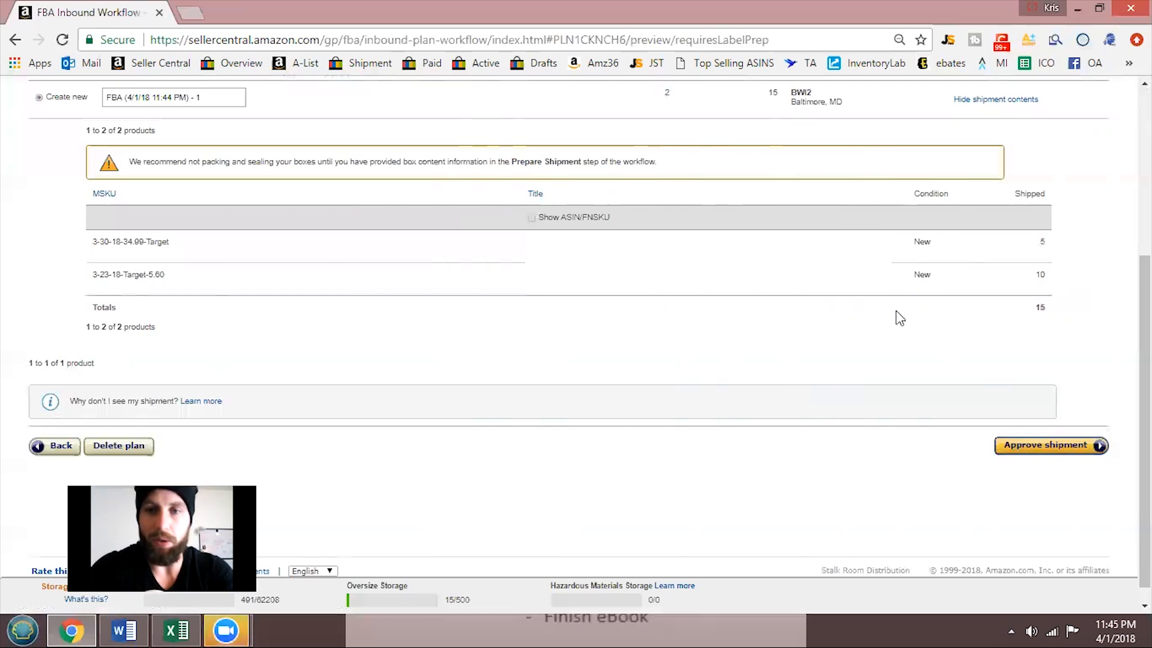
pyautogui.click(1019, 455)
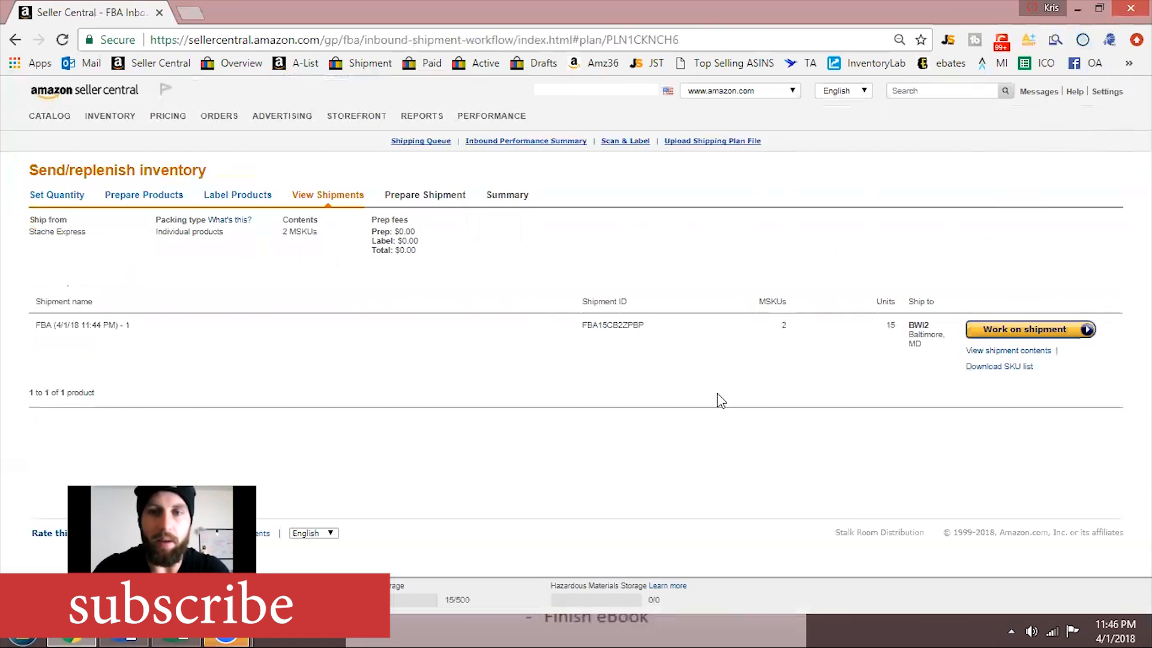
# Start work on the approved shipment, keeping small parcel delivery with UPS as the Amazon-partnered carrier.
pyautogui.rightClick(1002, 331)
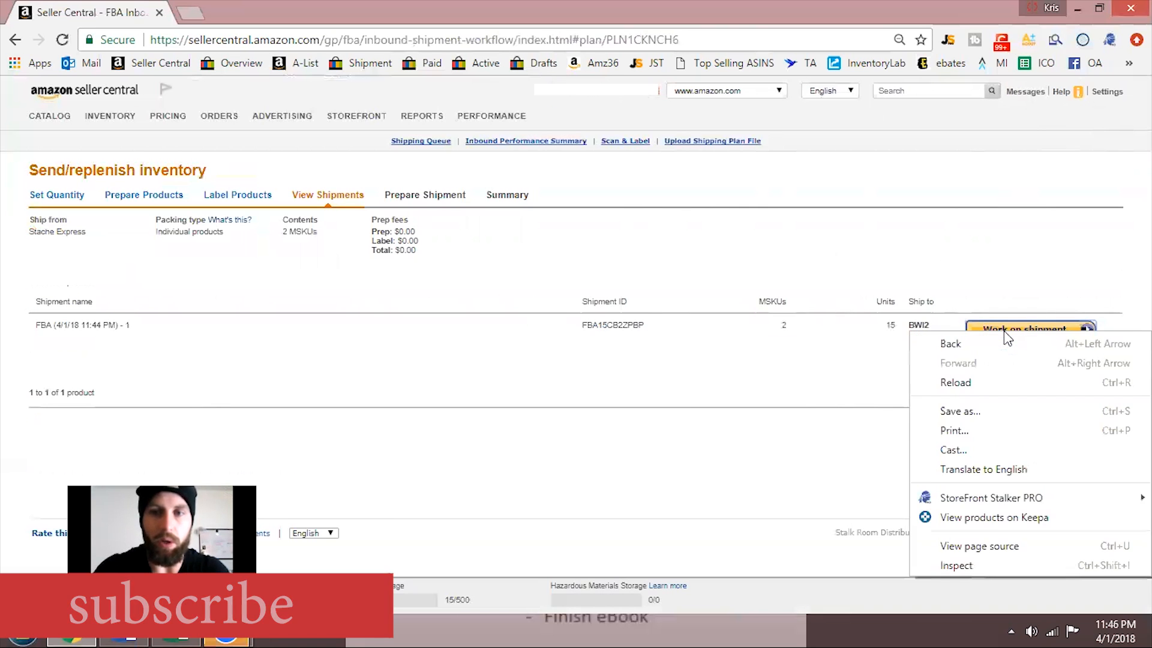
pyautogui.click(993, 329)
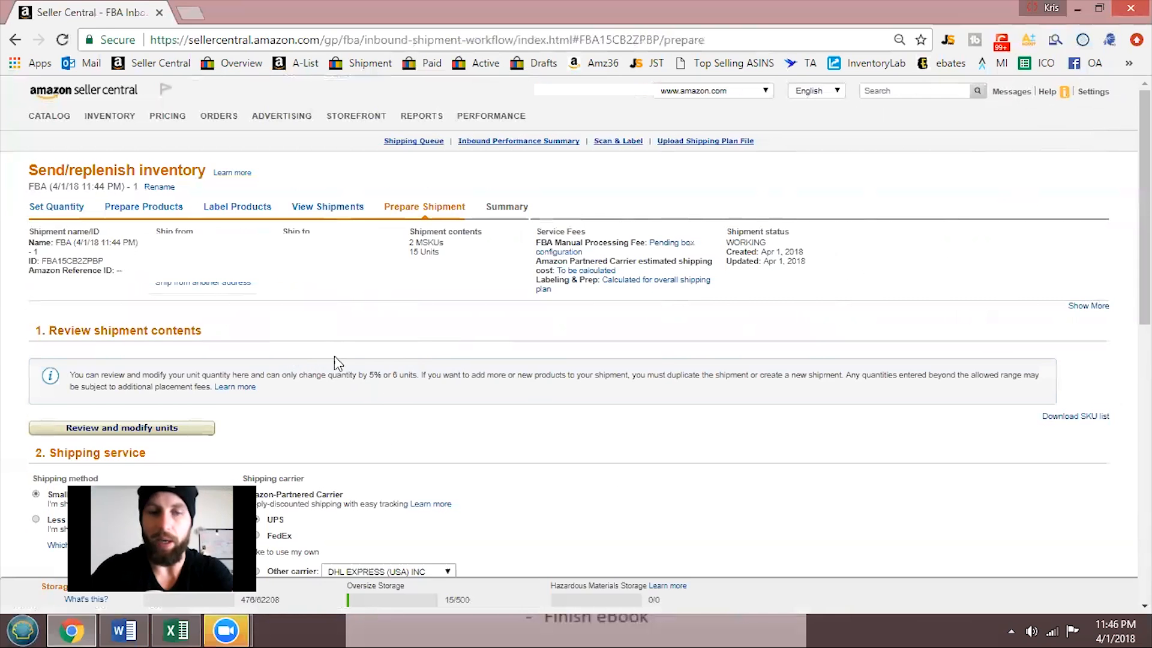
pyautogui.moveTo(111, 127)
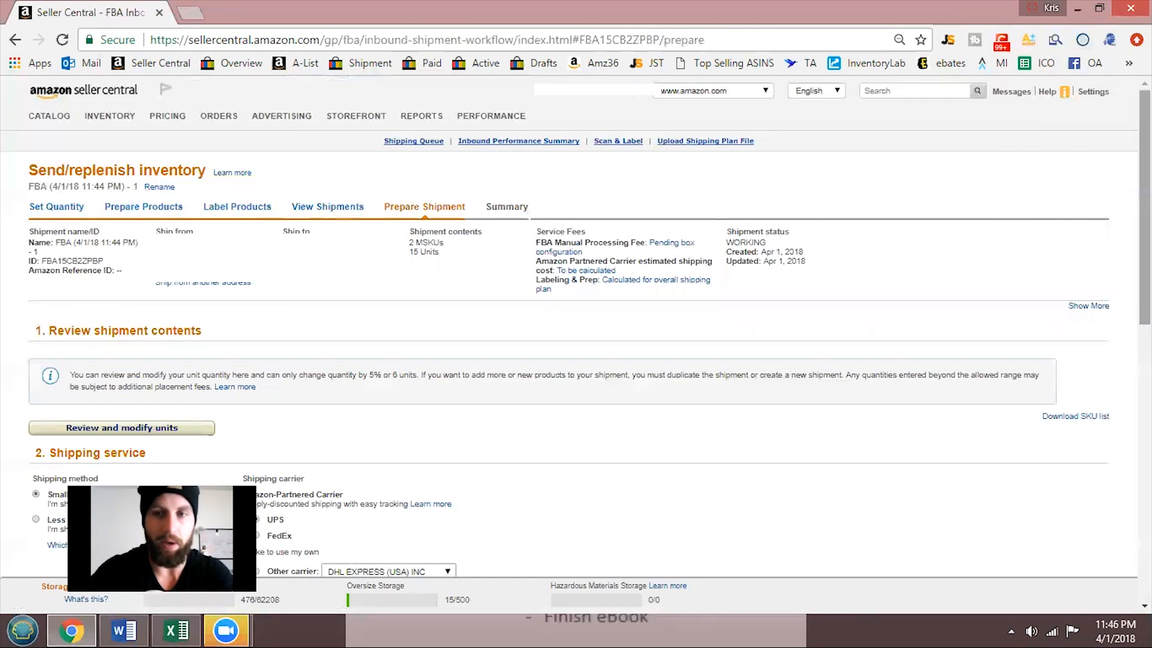
pyautogui.rightClick(910, 240)
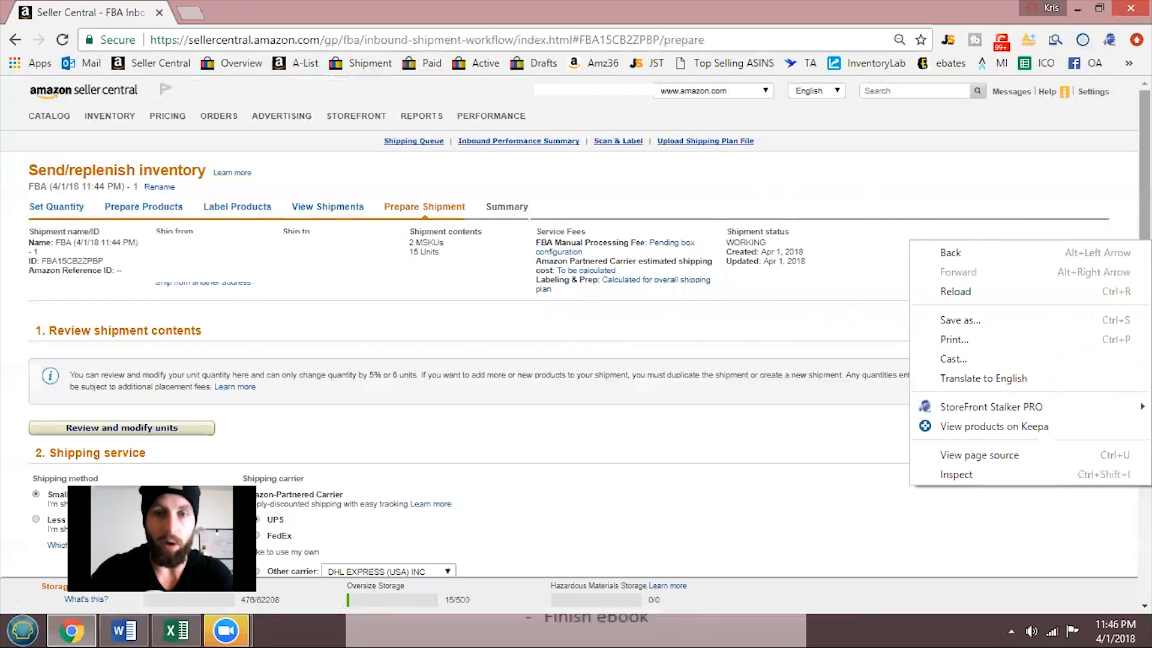
pyautogui.scroll(-3, 576, 327)
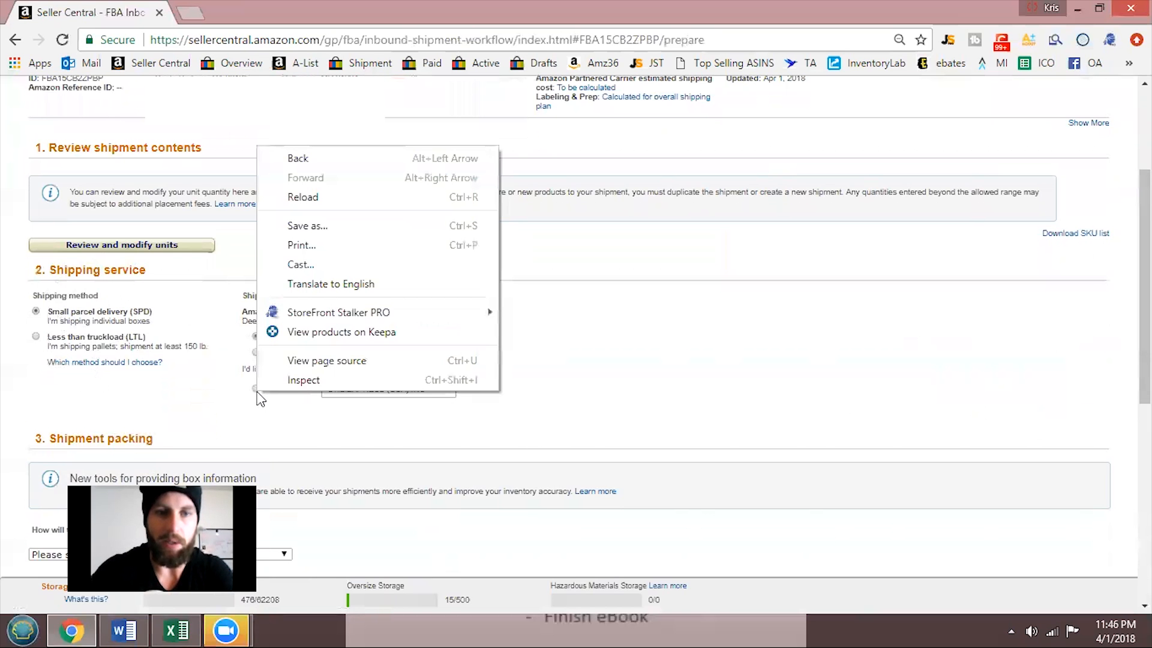
pyautogui.click(275, 418)
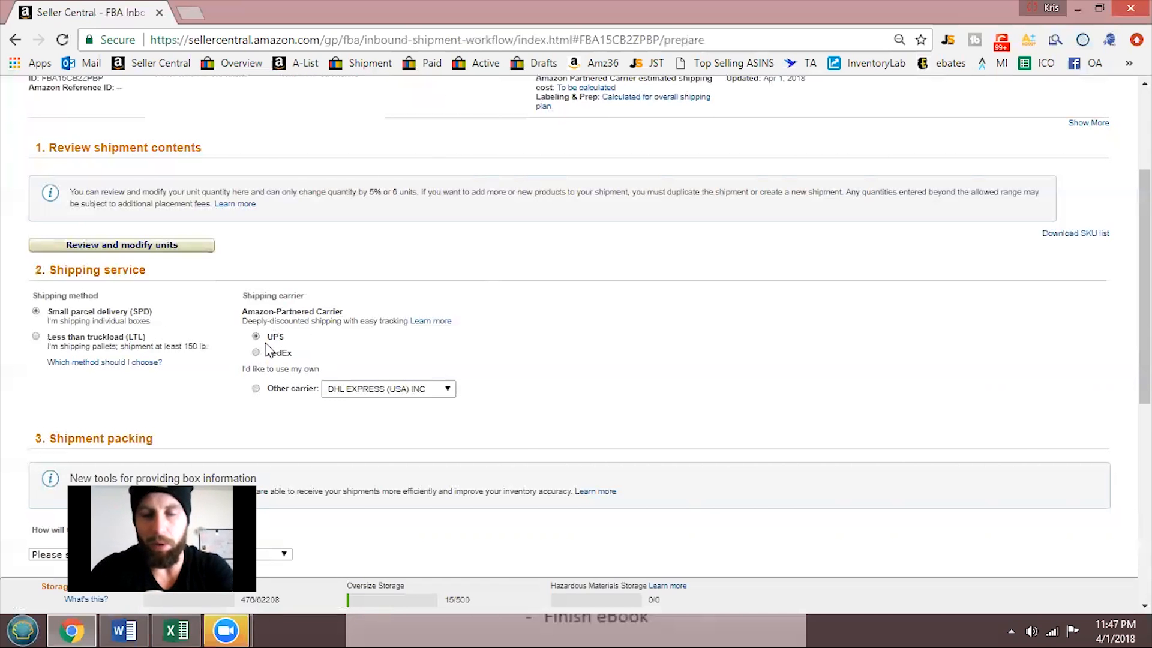
pyautogui.click(267, 349)
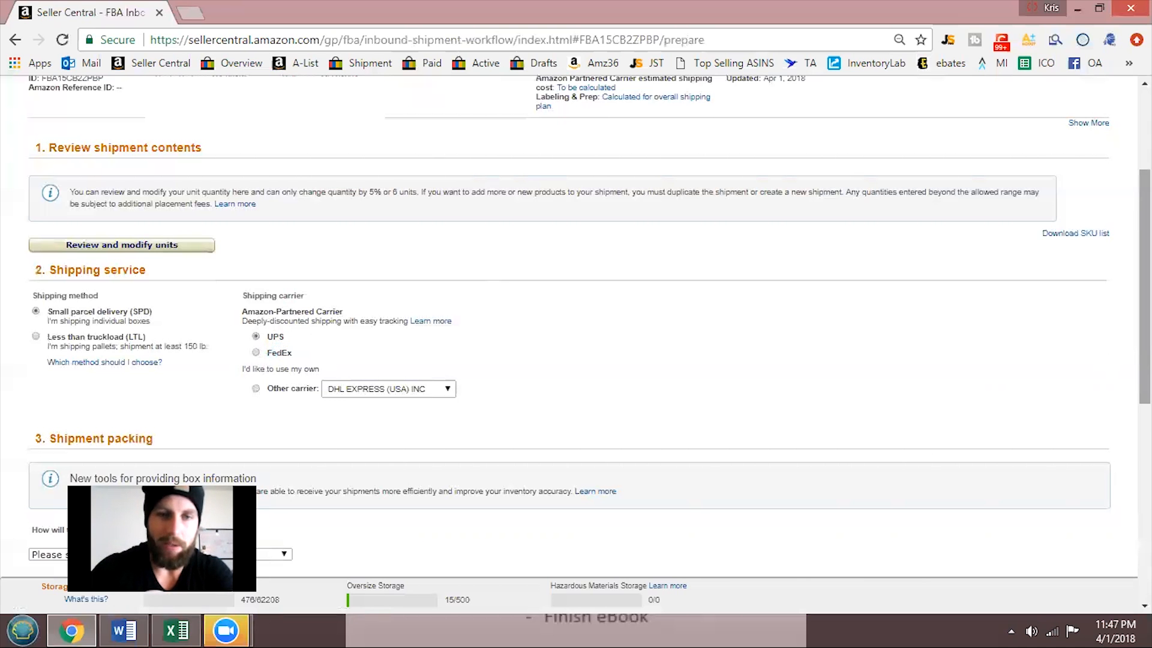
pyautogui.rightClick(1020, 392)
pyautogui.click(1022, 428)
# Try packing the shipment as everything in one box, opening the expiration date and box weight entries.
pyautogui.scroll(-5, 1021, 428)
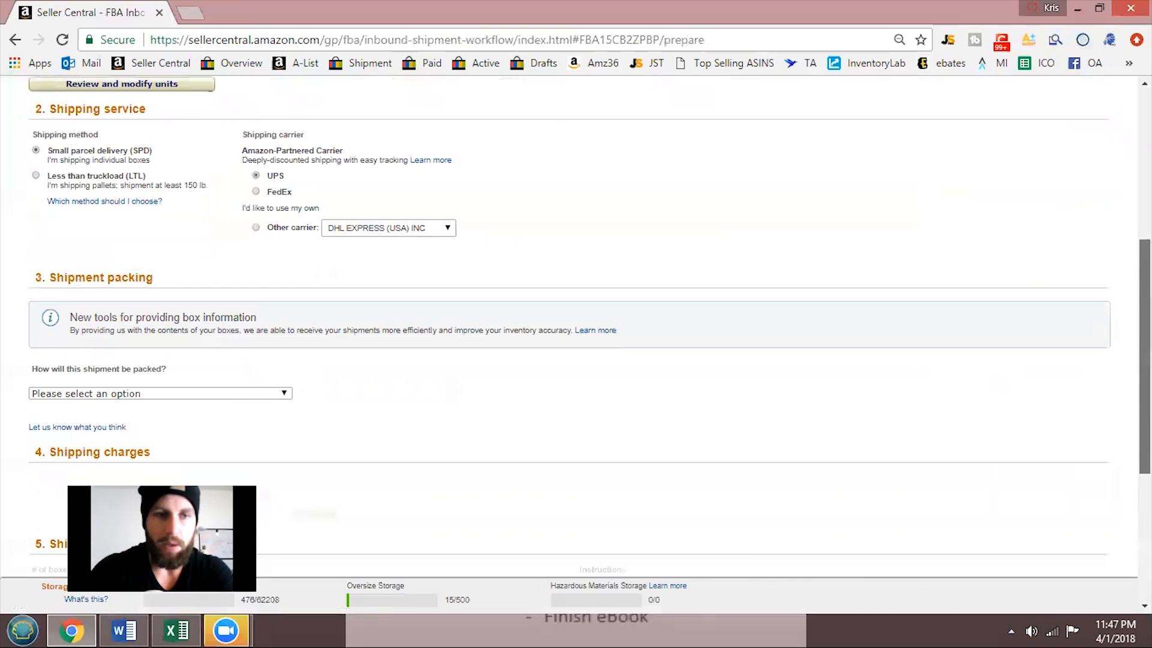
pyautogui.click(145, 233)
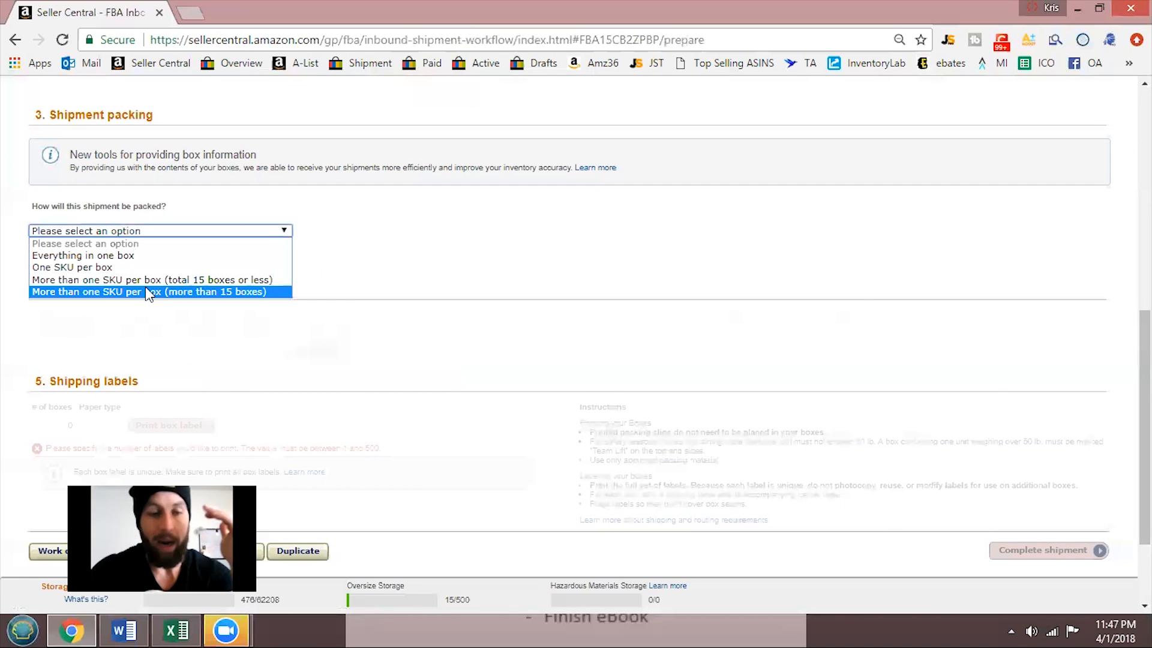
pyautogui.click(137, 257)
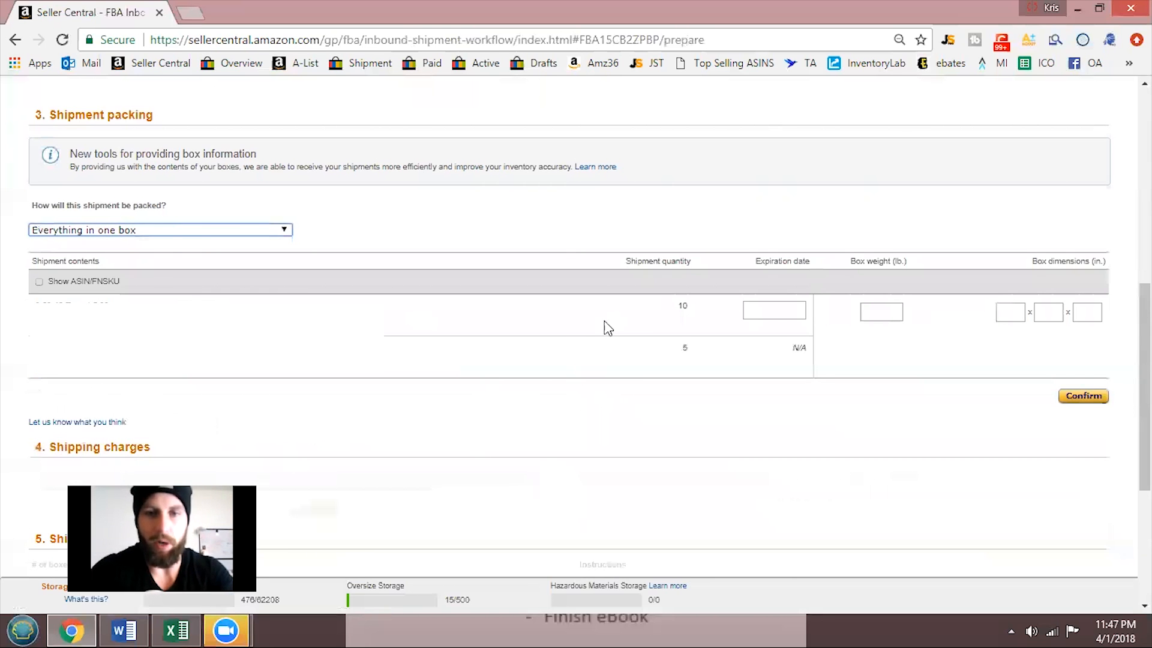
pyautogui.click(788, 311)
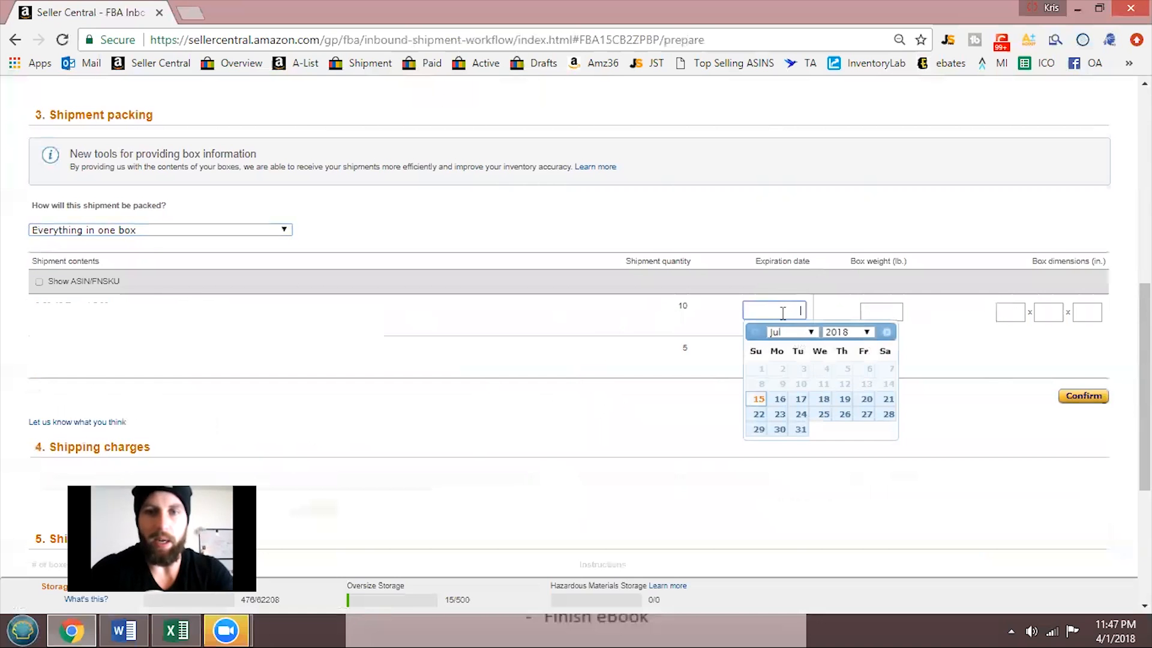
pyautogui.click(891, 310)
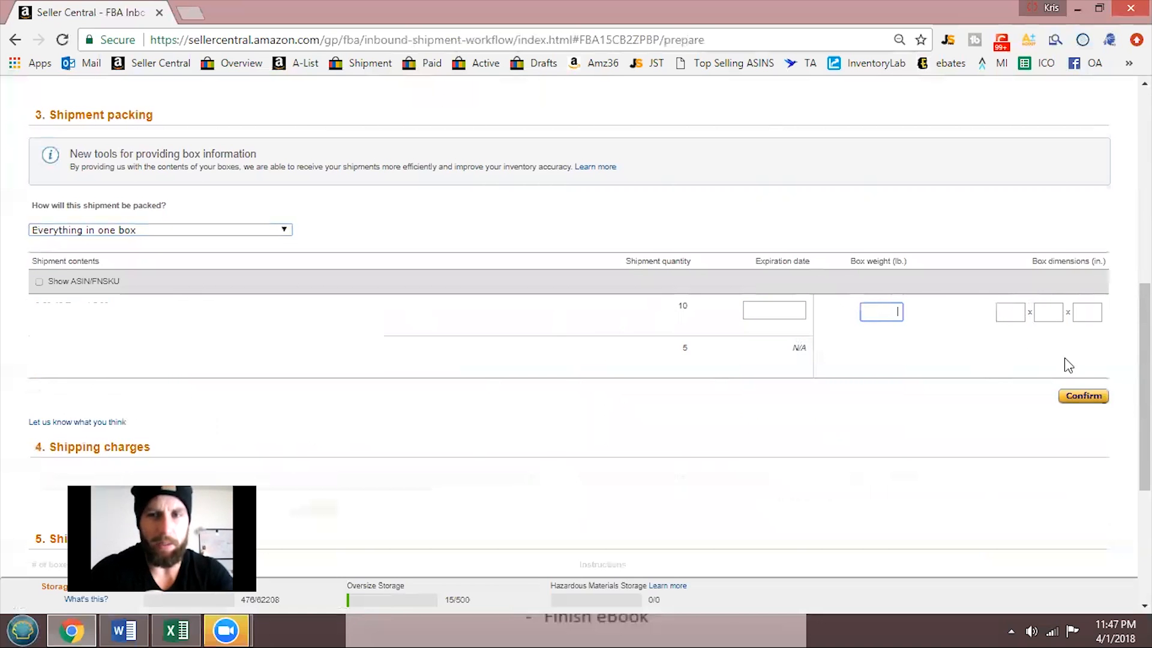
pyautogui.press('super+c')
# Set the shipment packing to more than one SKU per box (total 15 boxes or less) and specify 3 boxes in the web form.
pyautogui.click(224, 232)
pyautogui.click(224, 231)
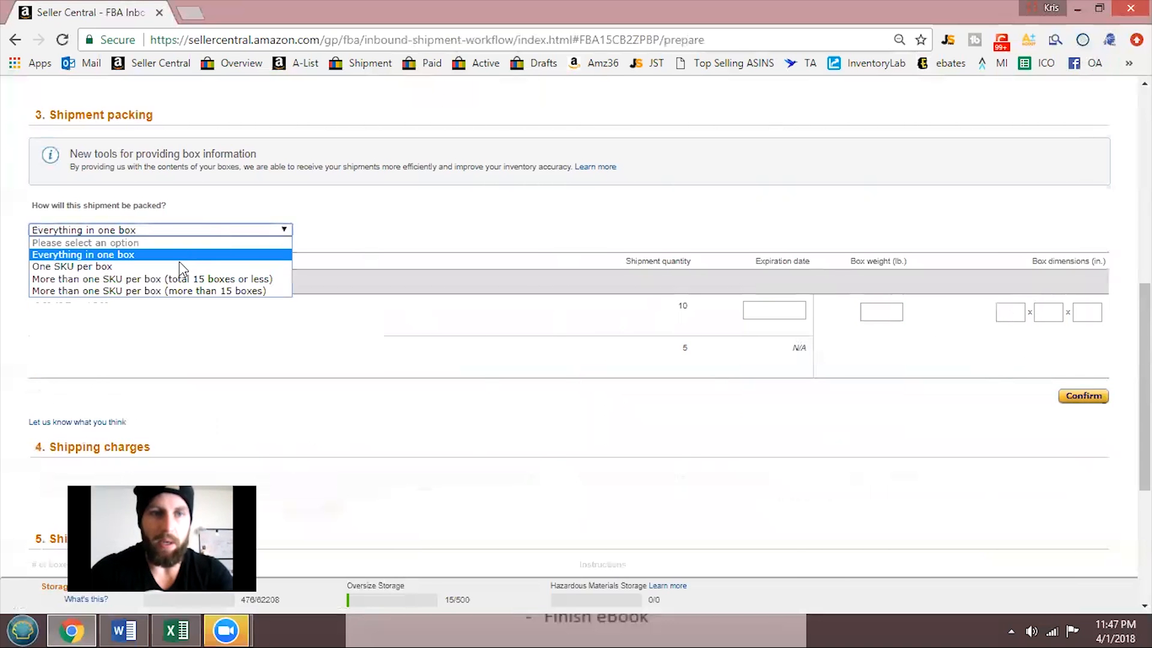
pyautogui.click(156, 282)
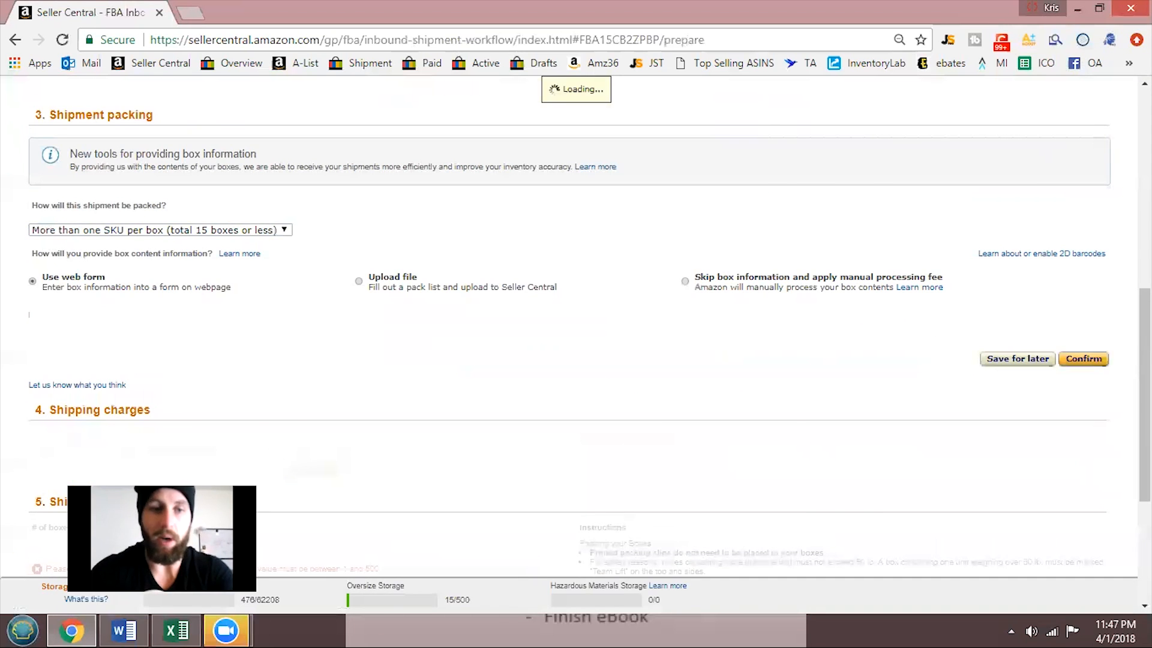
pyautogui.scroll(-3, 208, 340)
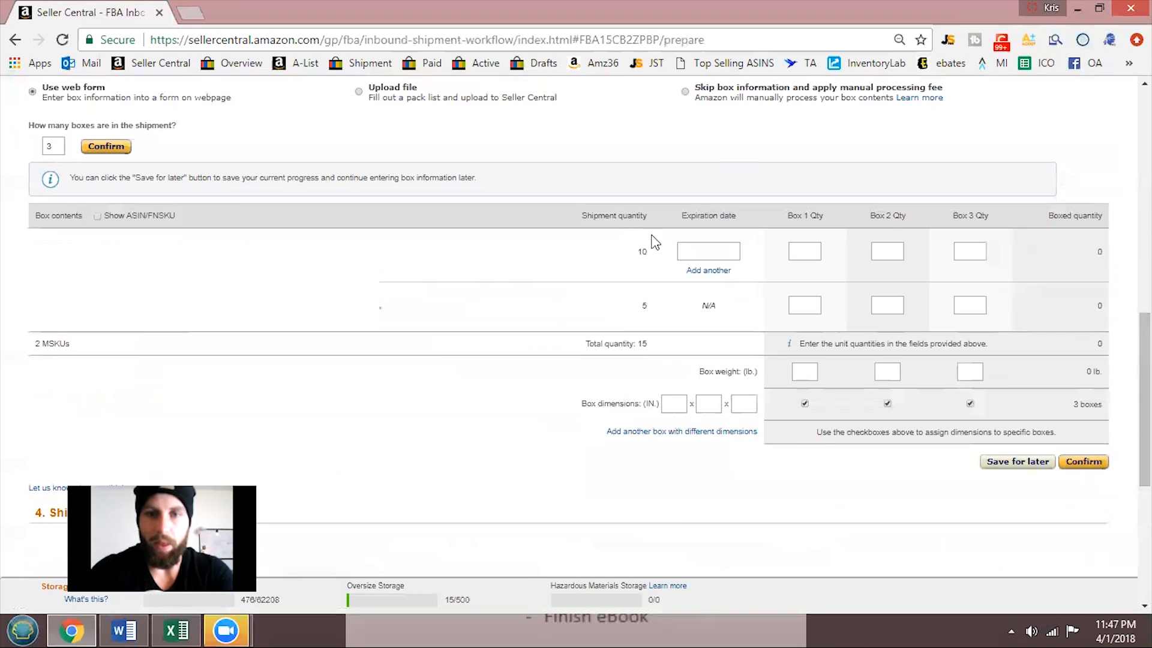
# Fill in box 1 with 4 units of the first SKU, 2 units of the second and a weight of 10 lb.
pyautogui.click(717, 250)
pyautogui.click(819, 254)
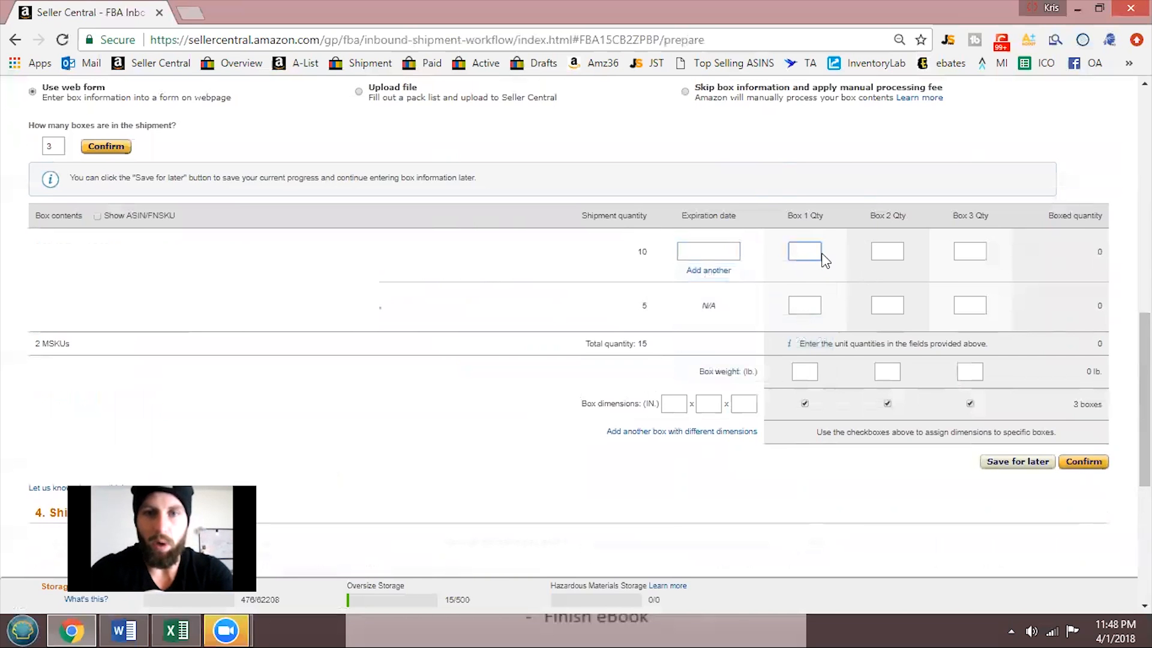
pyautogui.write('4')
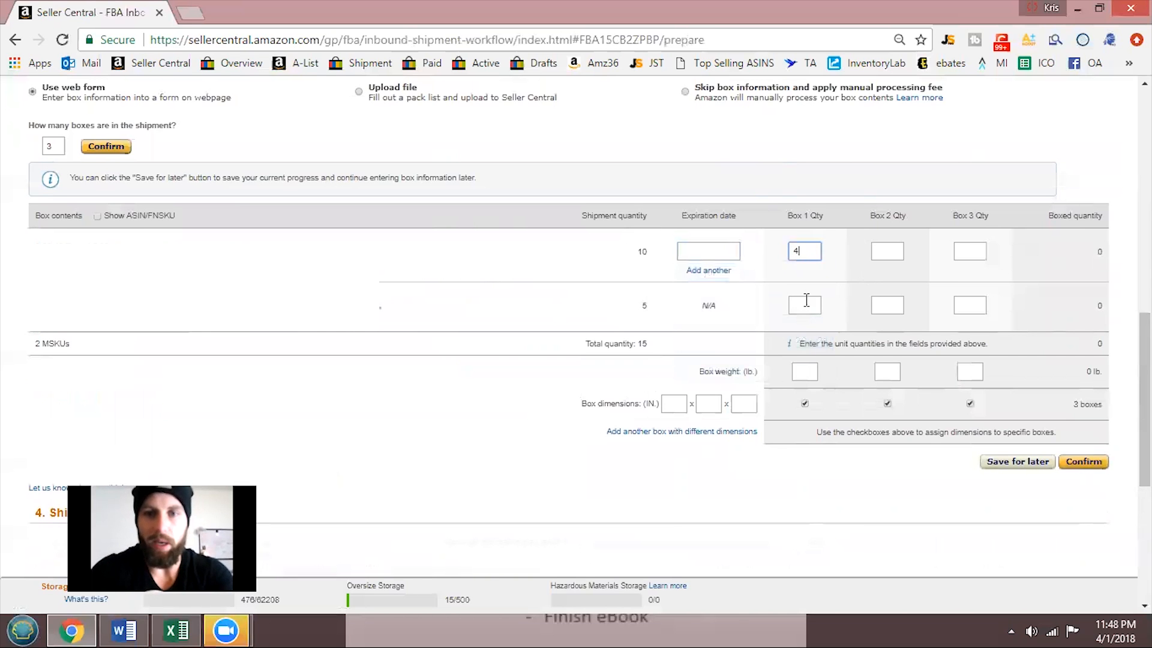
pyautogui.click(807, 301)
pyautogui.write('2')
pyautogui.click(793, 373)
pyautogui.write('10')
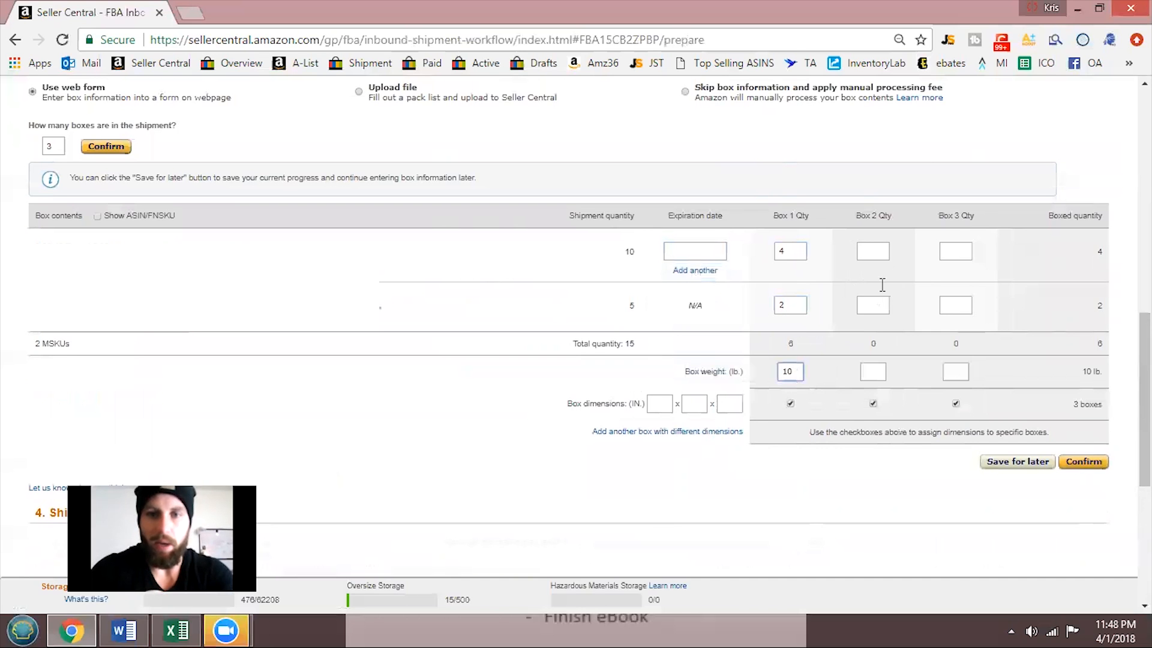
# Fill in box 2 with 1 unit of the first SKU, 0 units of the second and a weight of 3 lb.
pyautogui.click(881, 252)
pyautogui.write('1')
pyautogui.click(874, 311)
pyautogui.click(880, 376)
pyautogui.write('3')
# Fill in box 3 with 5 units of the first SKU, 0 units of the second and a weight of 11 lb.
pyautogui.click(956, 250)
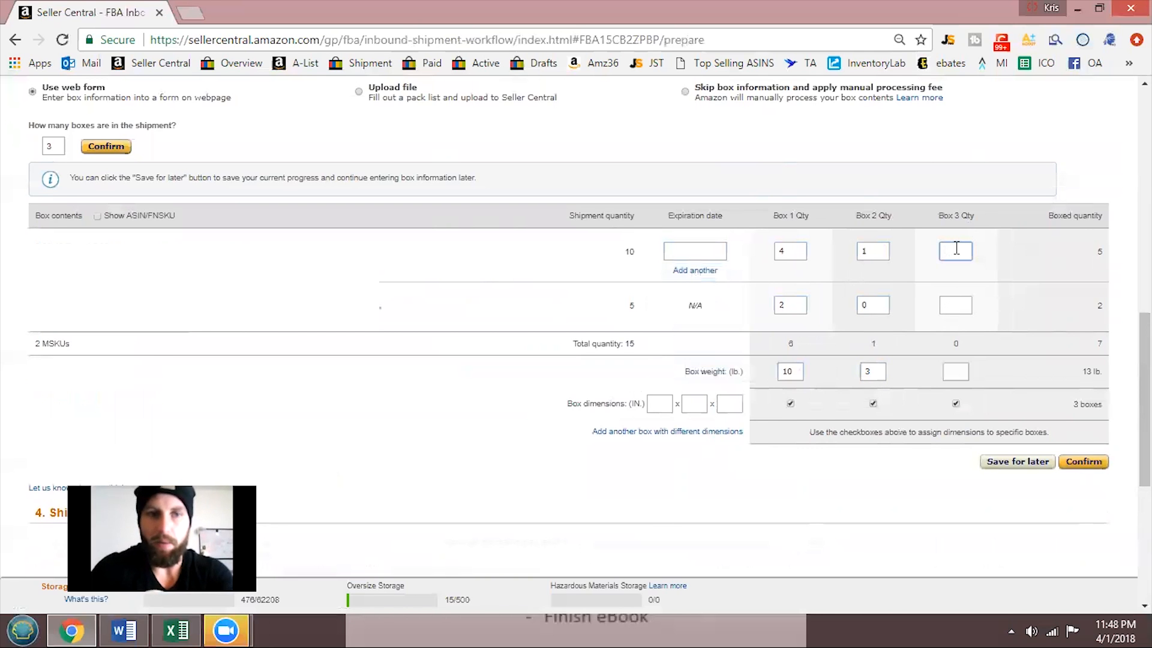
pyautogui.click(958, 303)
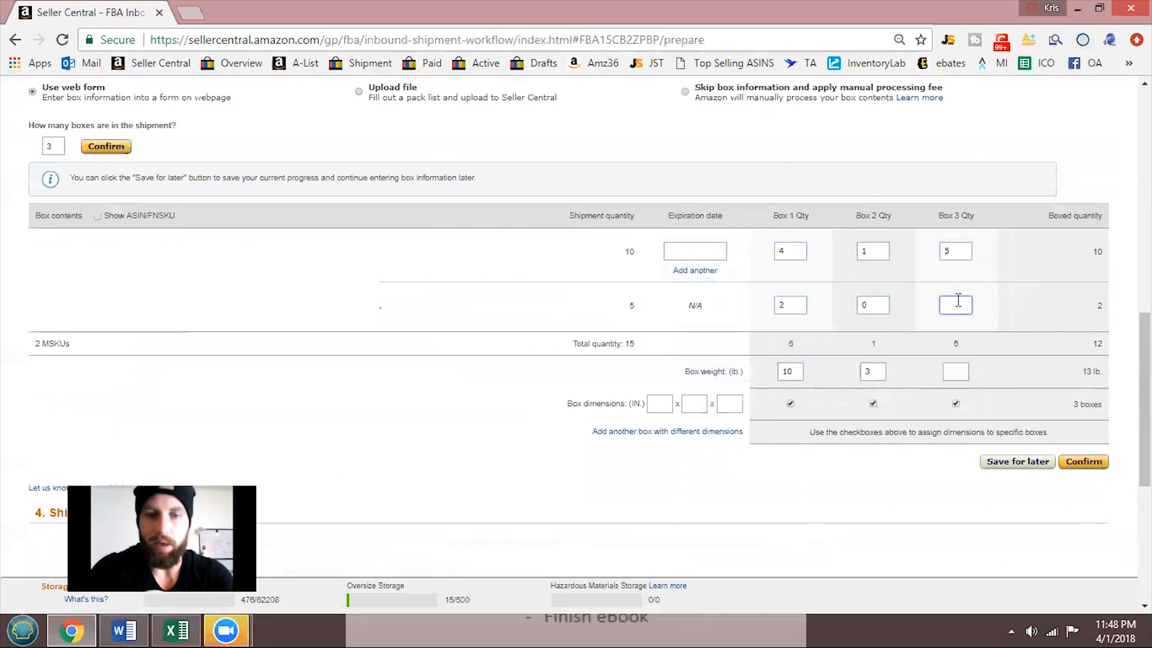
pyautogui.click(959, 372)
pyautogui.write('11')
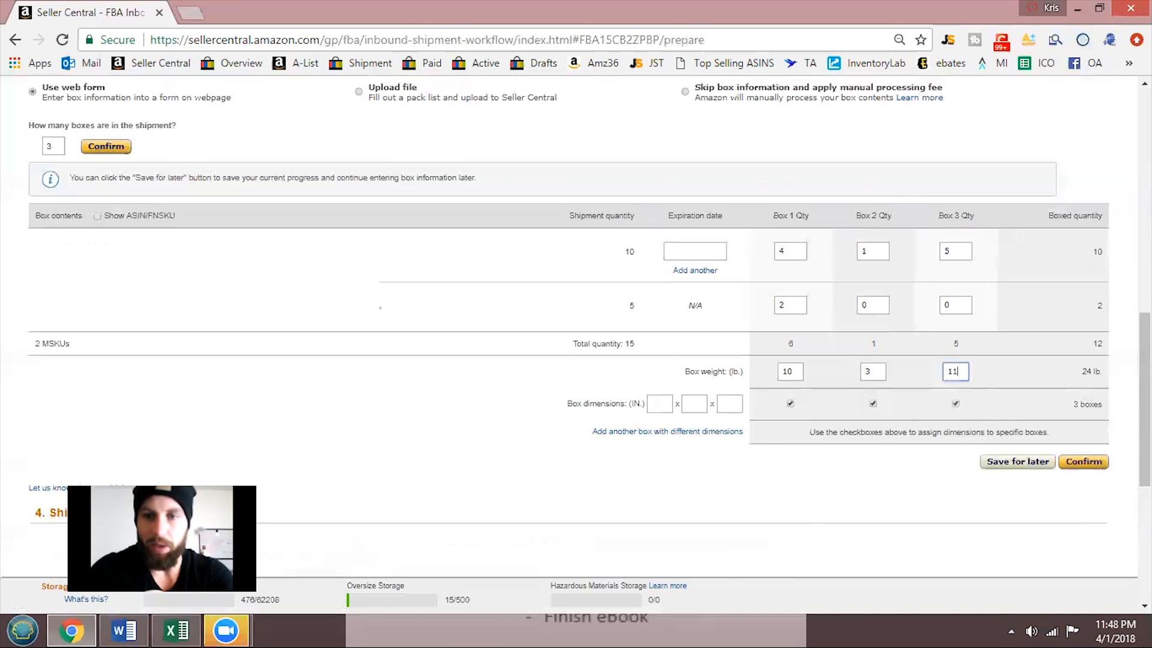
# Set the first SKU's expiration date to Jul 31, 2018 and submit the box information.
pyautogui.click(1083, 474)
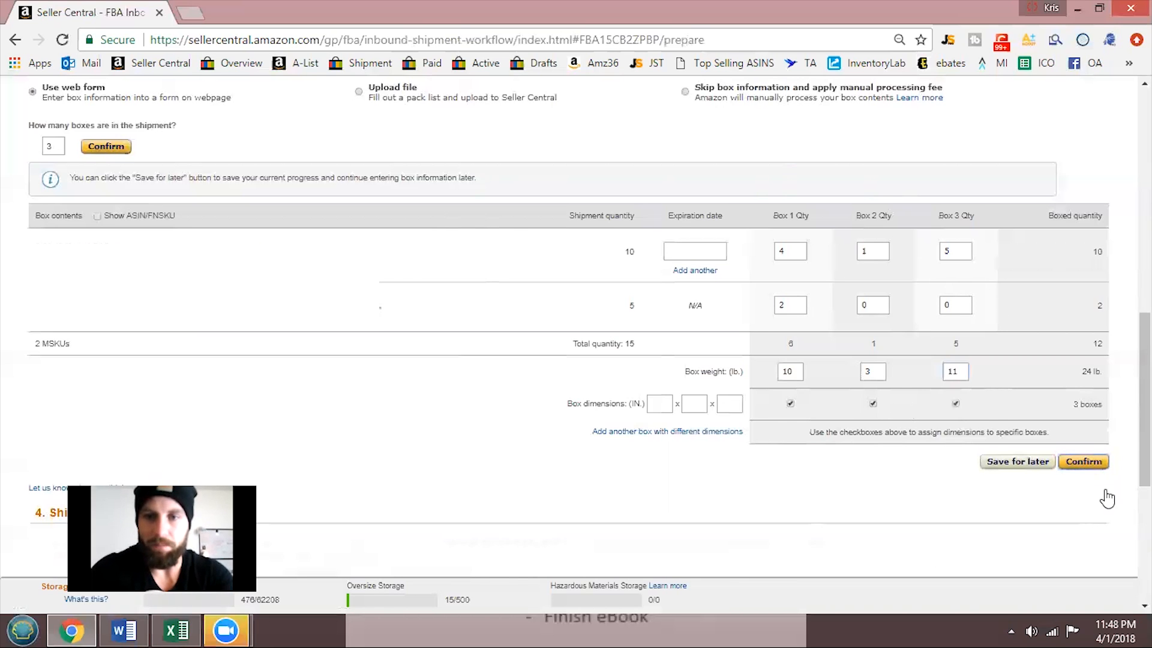
pyautogui.click(689, 246)
pyautogui.click(723, 370)
pyautogui.click(1082, 464)
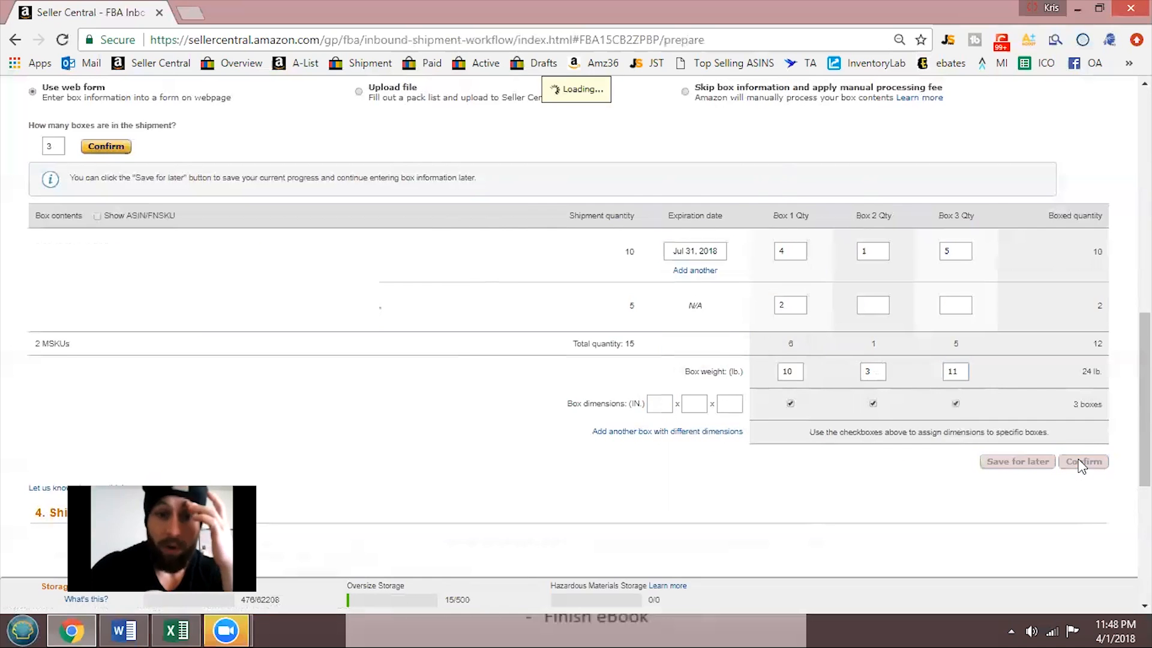
# Set the box 2 quantity of SKU 3-30-18-34.99-Target to 3 and resubmit the box information.
pyautogui.scroll(-4, 1024, 350)
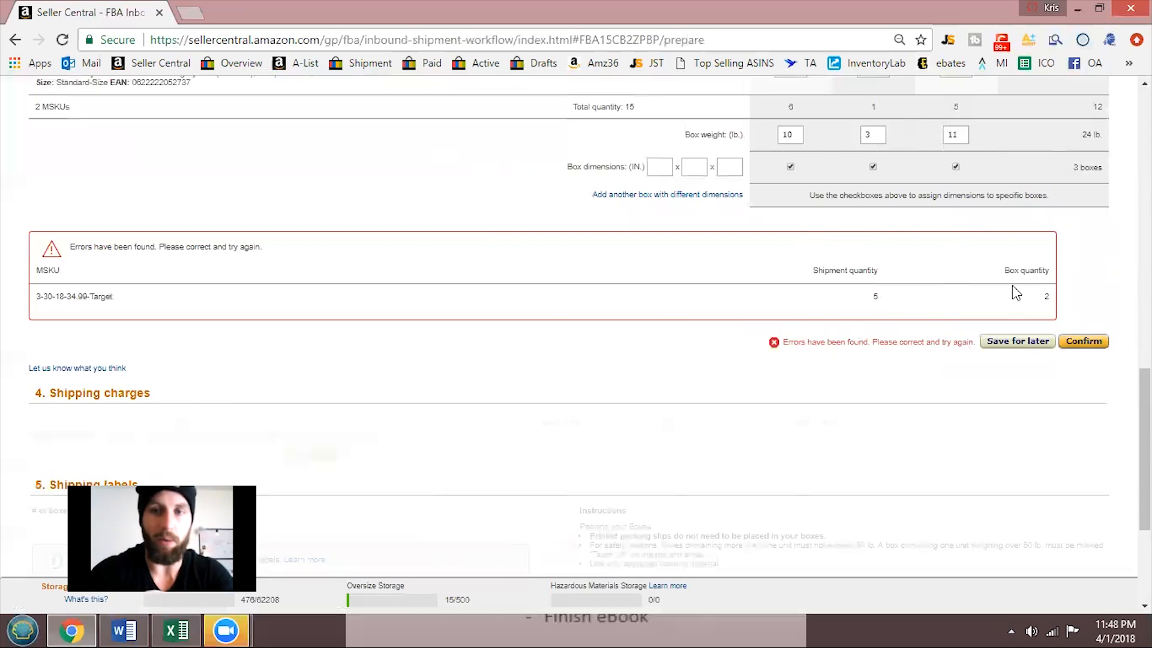
pyautogui.scroll(-3, 1056, 319)
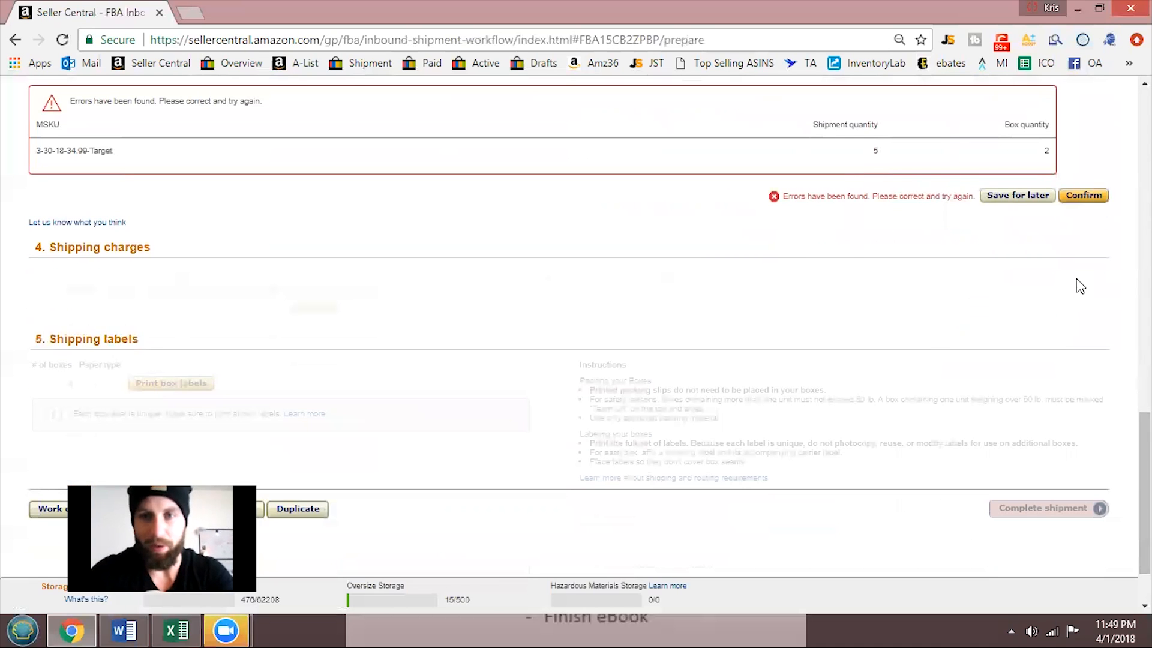
pyautogui.scroll(7, 588, 326)
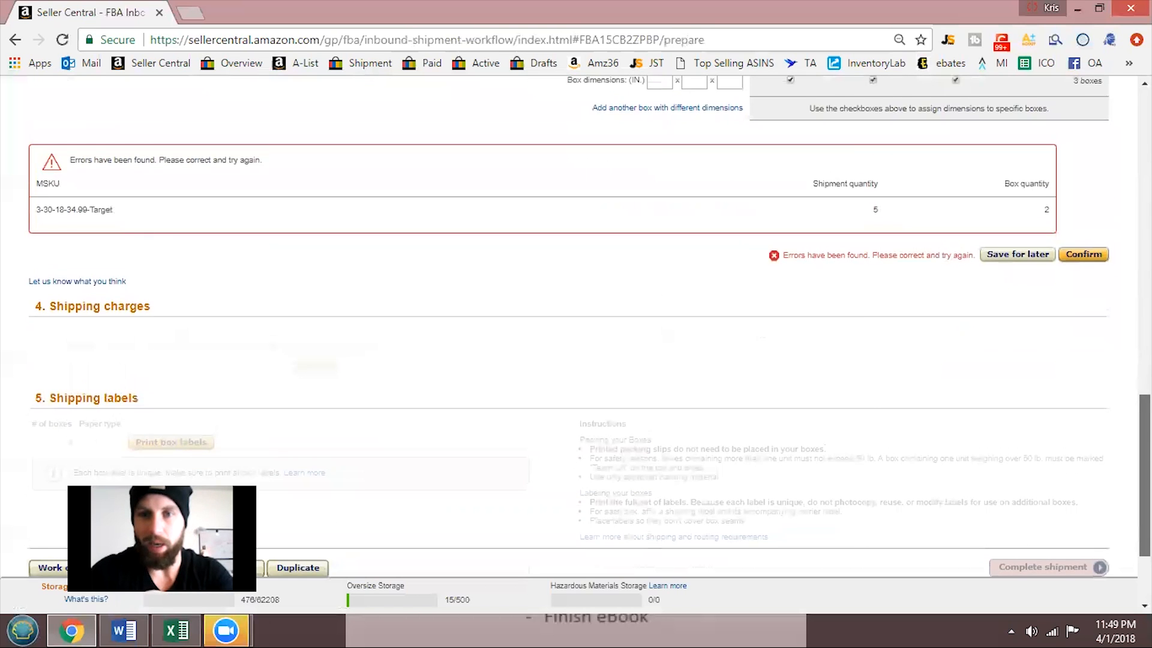
pyautogui.click(797, 222)
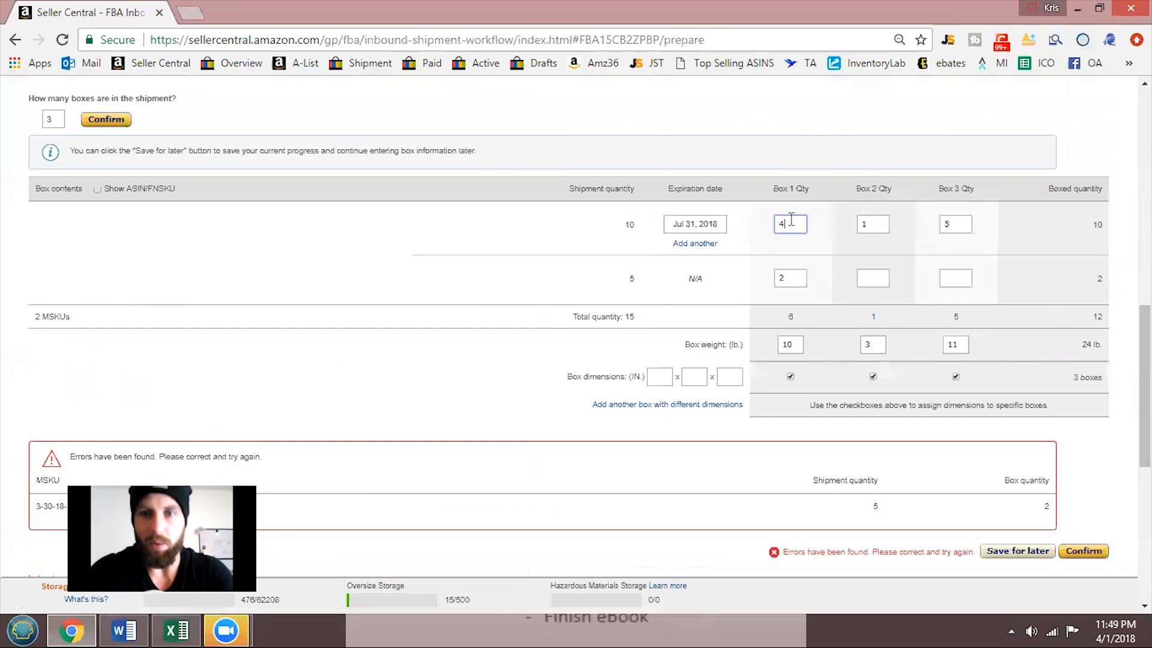
pyautogui.click(800, 279)
pyautogui.click(878, 280)
pyautogui.write('3')
pyautogui.scroll(-2, 1059, 396)
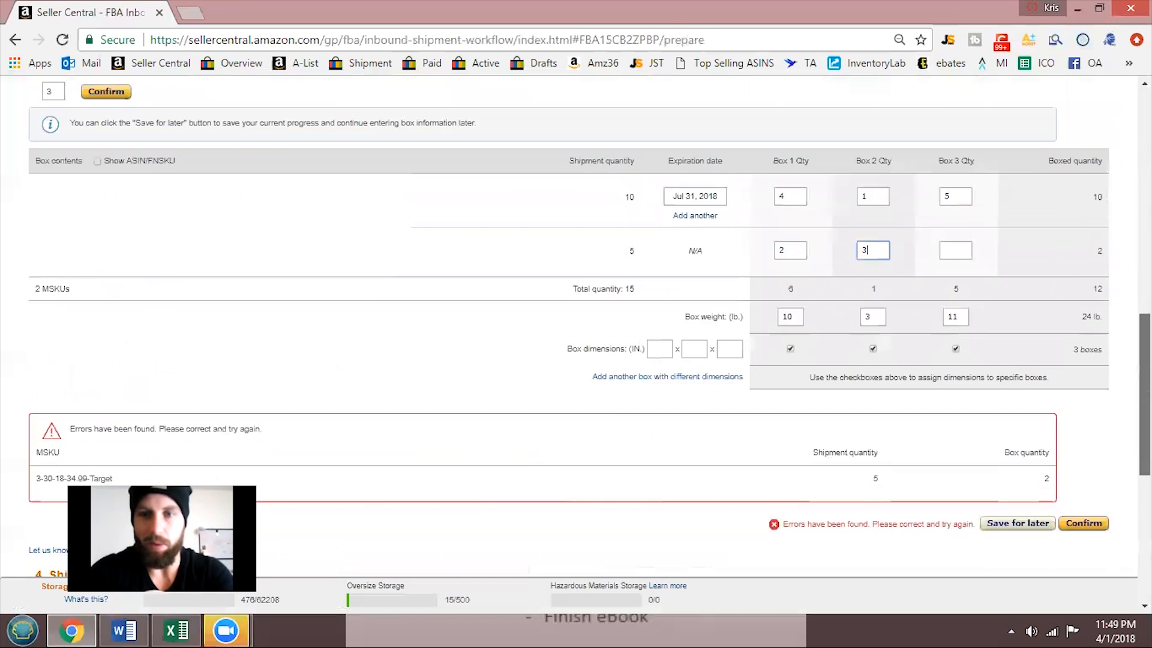
pyautogui.click(1068, 429)
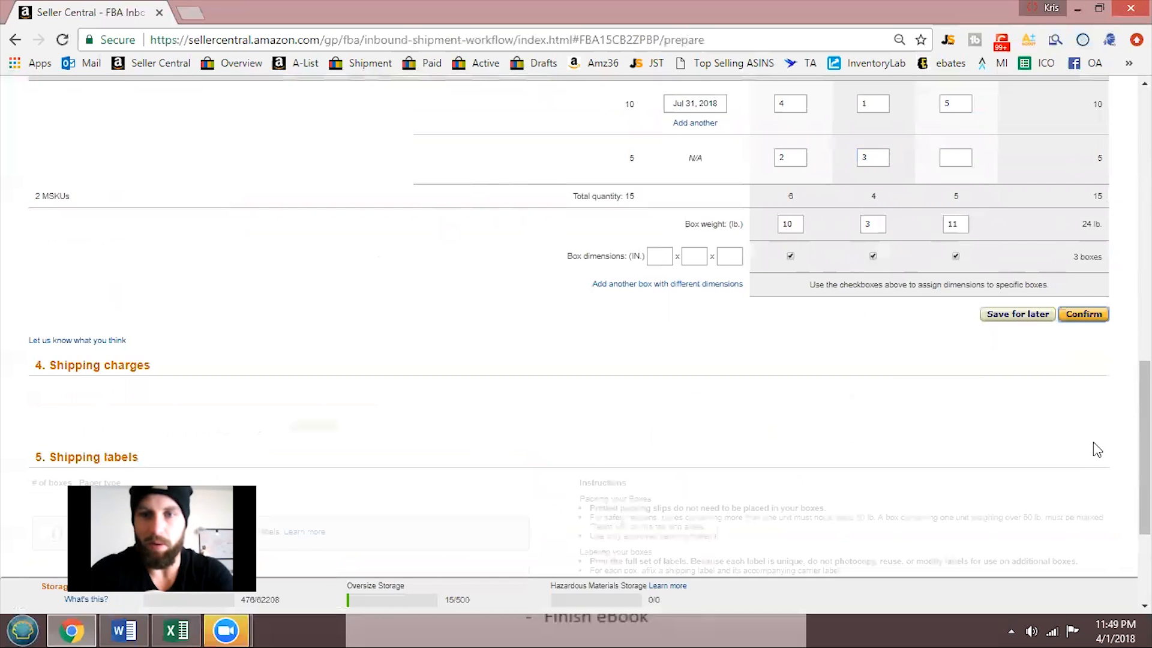
pyautogui.click(1083, 314)
# Calculate the estimated shipping cost and agree to the terms and conditions of the shipping charges.
pyautogui.scroll(-3, 699, 291)
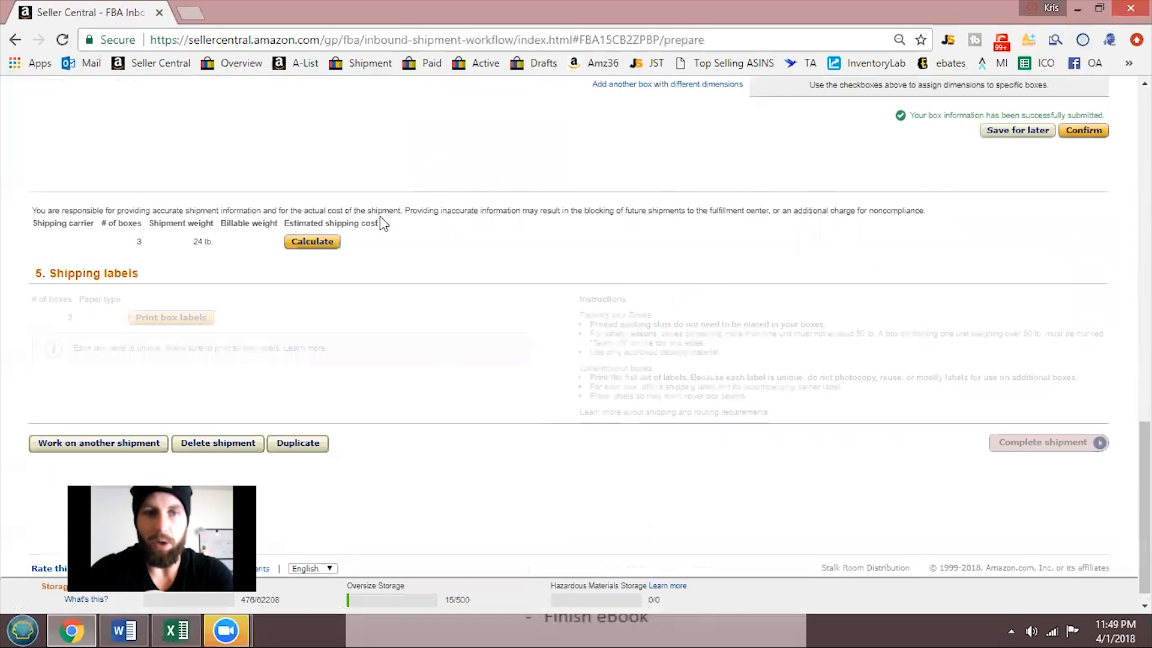
pyautogui.click(307, 243)
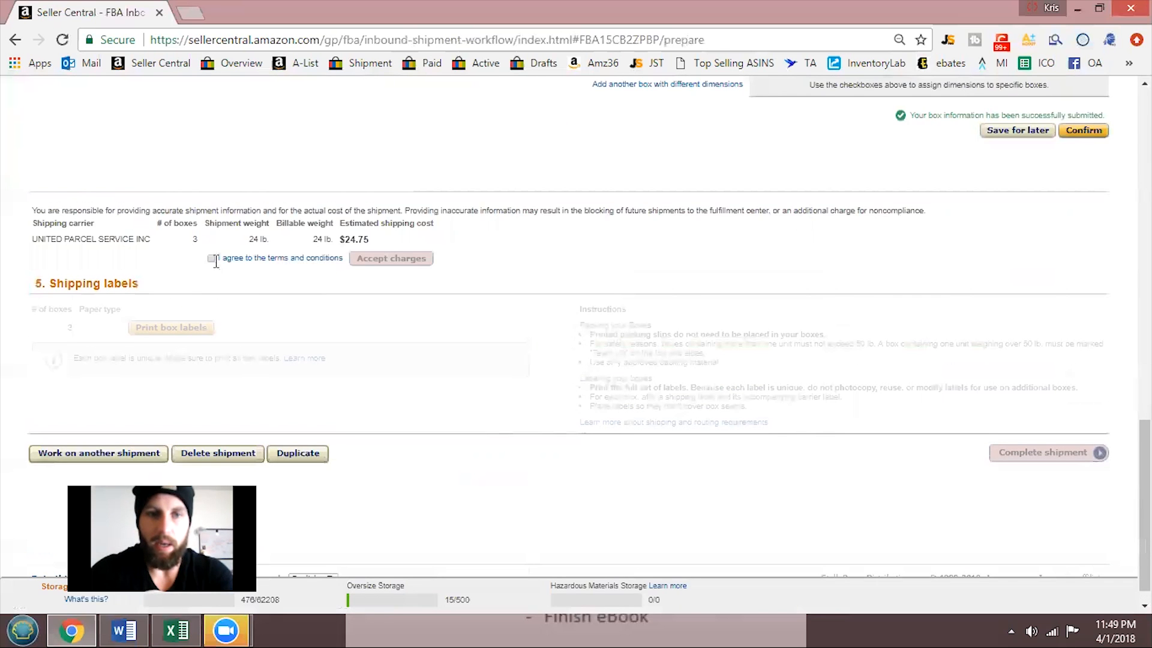
pyautogui.click(212, 259)
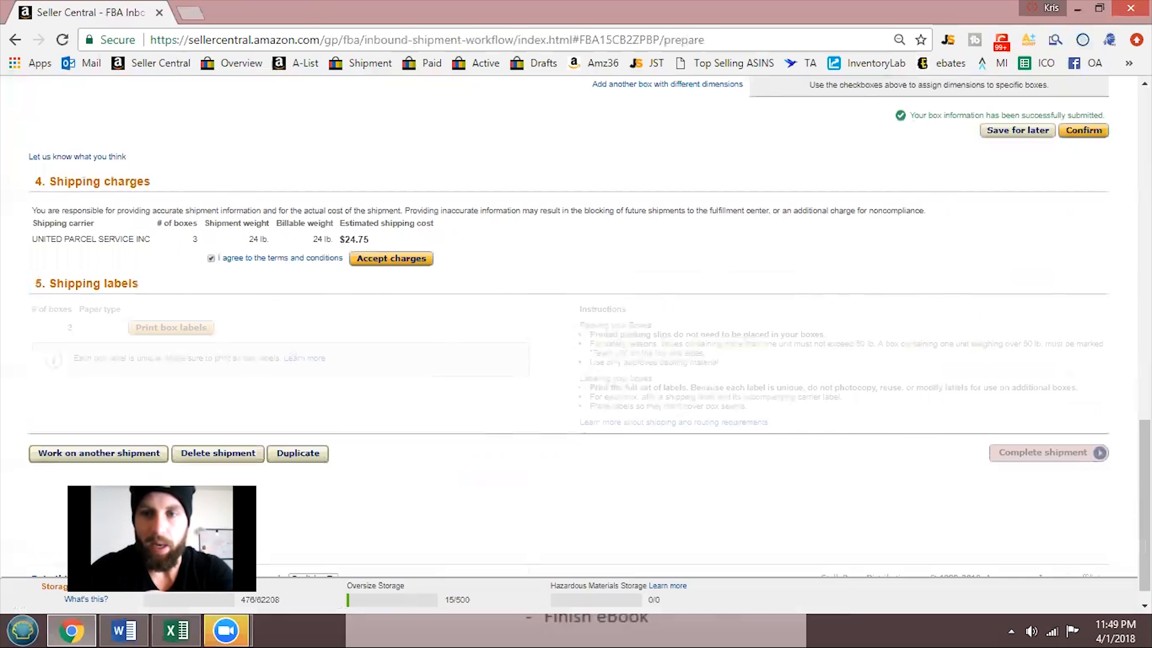
pyautogui.rightClick(1133, 394)
pyautogui.moveTo(1144, 462)
pyautogui.mouseDown()
pyautogui.moveTo(1145, 372)
pyautogui.moveTo(1145, 480)
pyautogui.mouseUp()
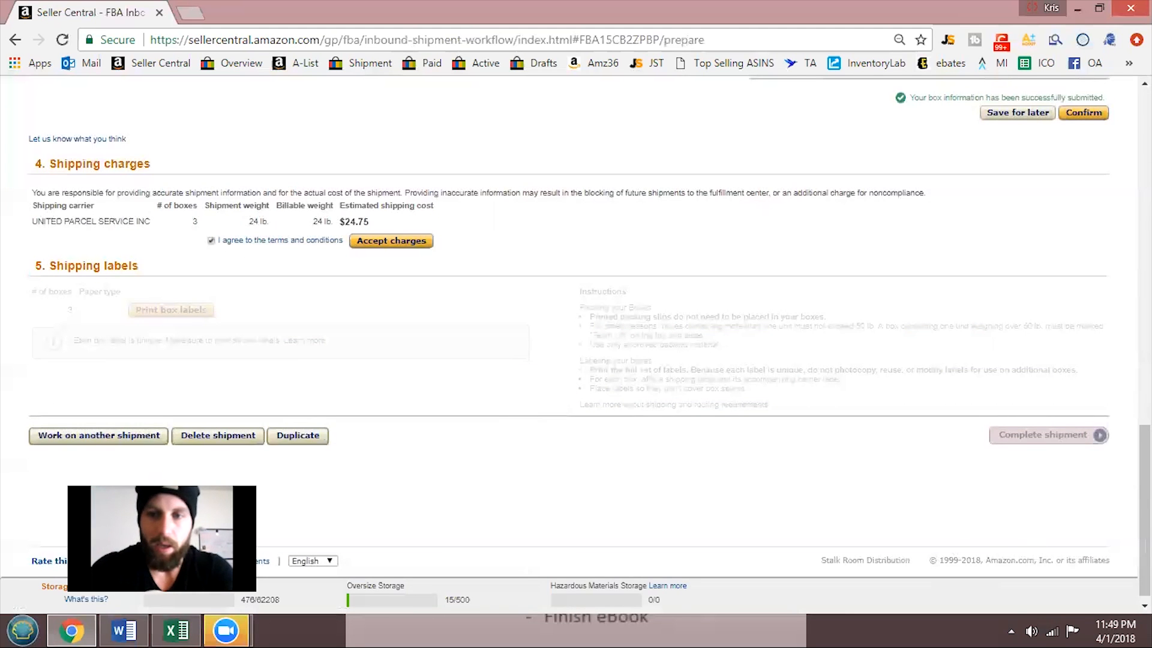
pyautogui.rightClick(910, 361)
pyautogui.moveTo(1145, 540)
pyautogui.mouseDown()
pyautogui.moveTo(1145, 390)
pyautogui.moveTo(1145, 543)
pyautogui.mouseUp()
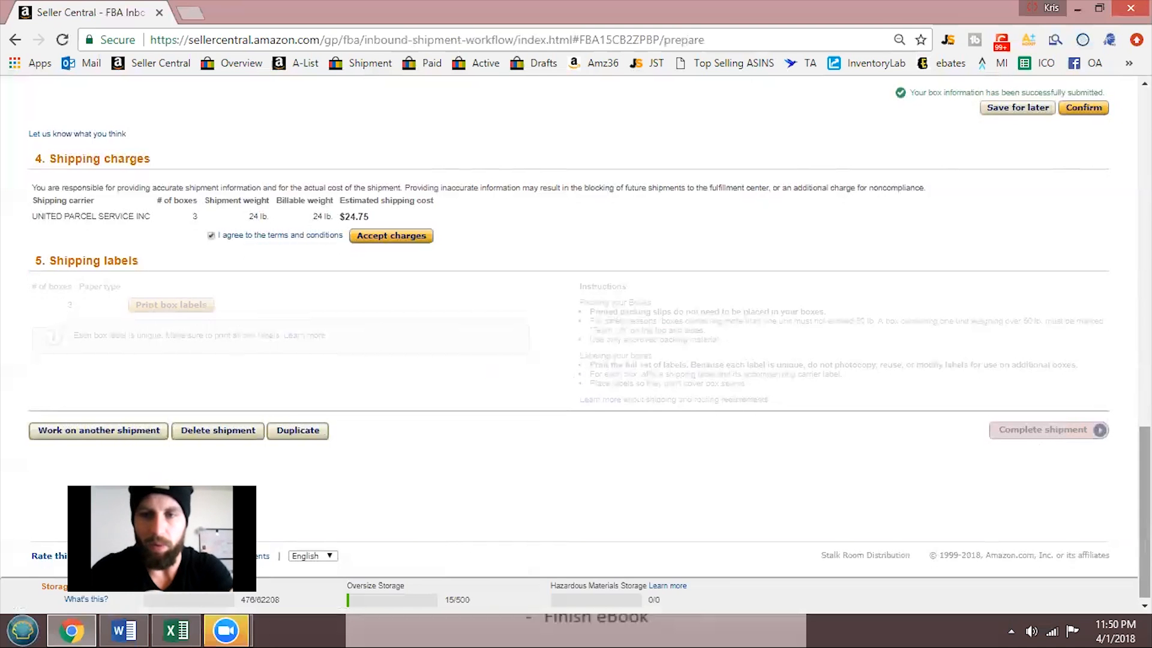
pyautogui.rightClick(1133, 389)
pyautogui.moveTo(1145, 462)
pyautogui.mouseDown()
pyautogui.moveTo(1145, 425)
pyautogui.moveTo(1145, 463)
pyautogui.mouseUp()
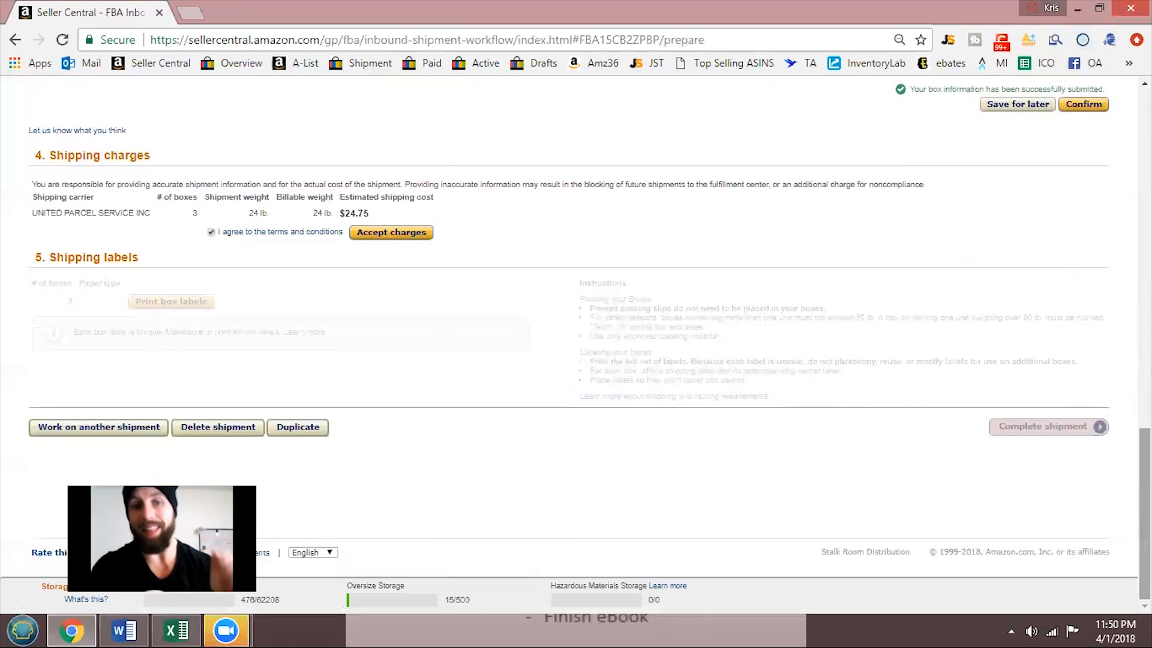